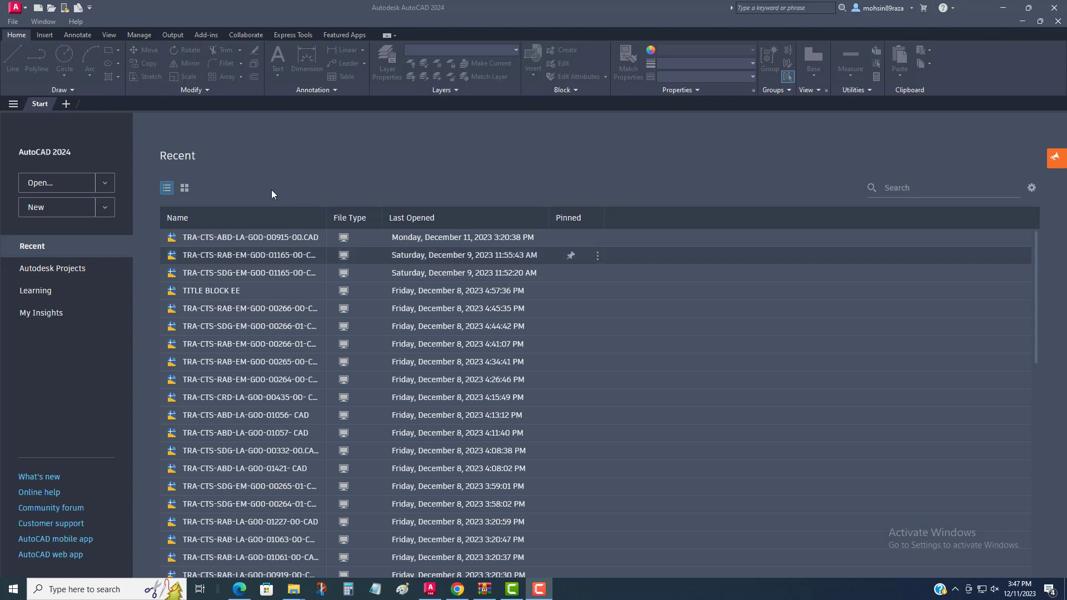
Create a new blank drawing, Drawing2, from the Start tab
left_click(12, 23)
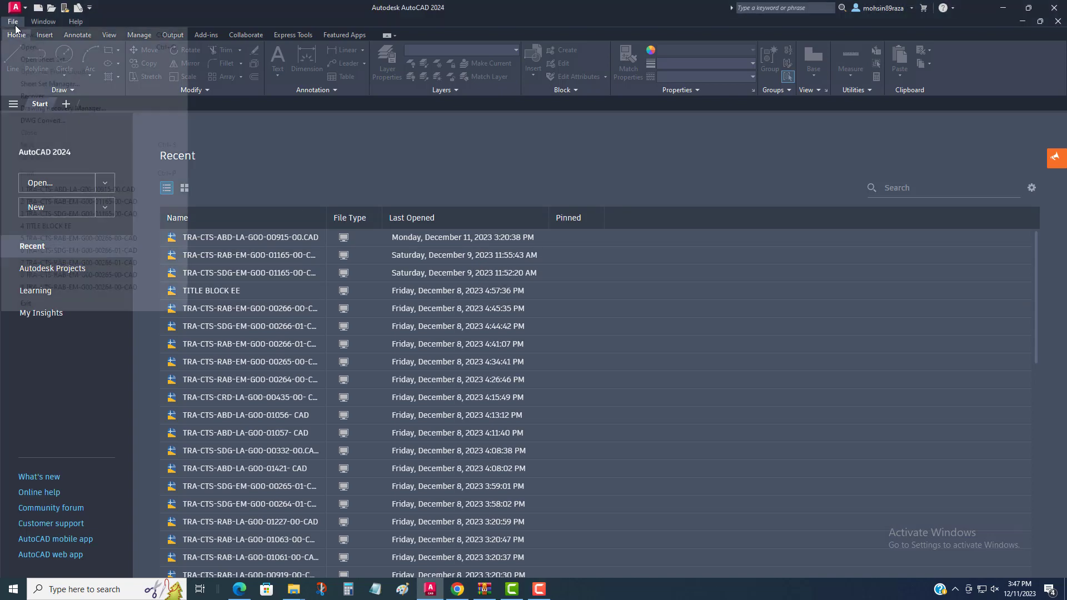
left_click(642, 332)
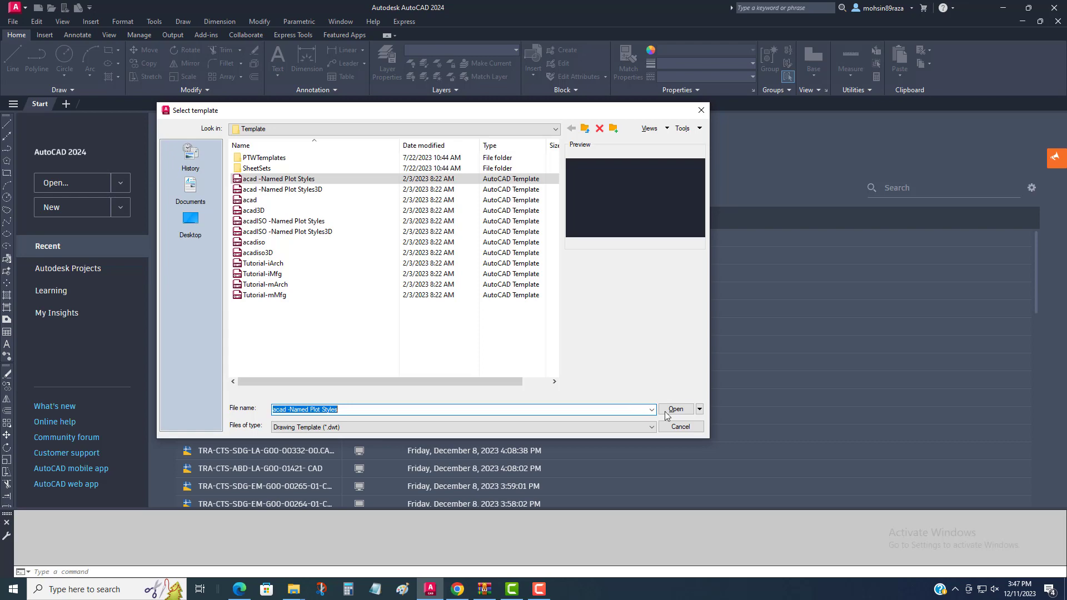
left_click(667, 412)
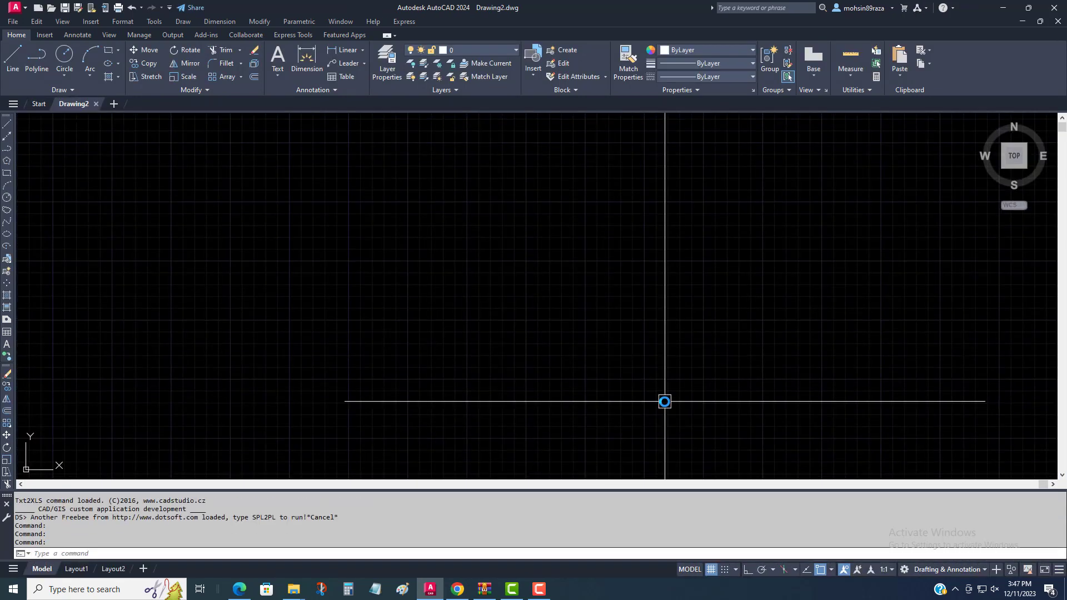
Turn off the background grid with F7 and adjust the zoom of the view
left_click(563, 322)
left_click(441, 270)
key("Escape")
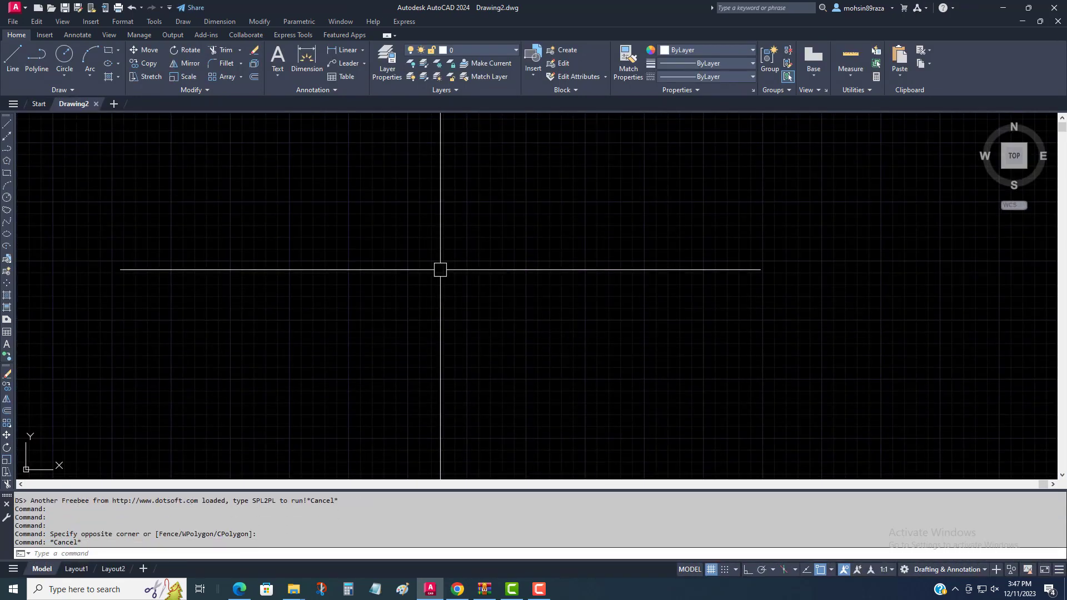
key("F7")
scroll(384, 312, "down", 4)
type("z")
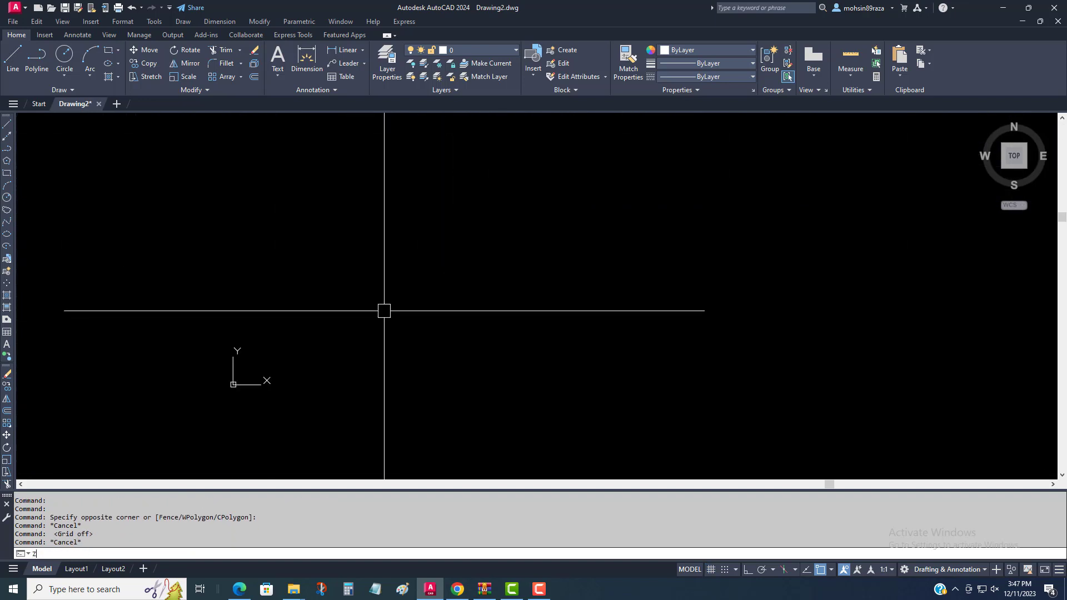
key("Return")
type("z")
key("Return")
scroll(302, 275, "down", 3)
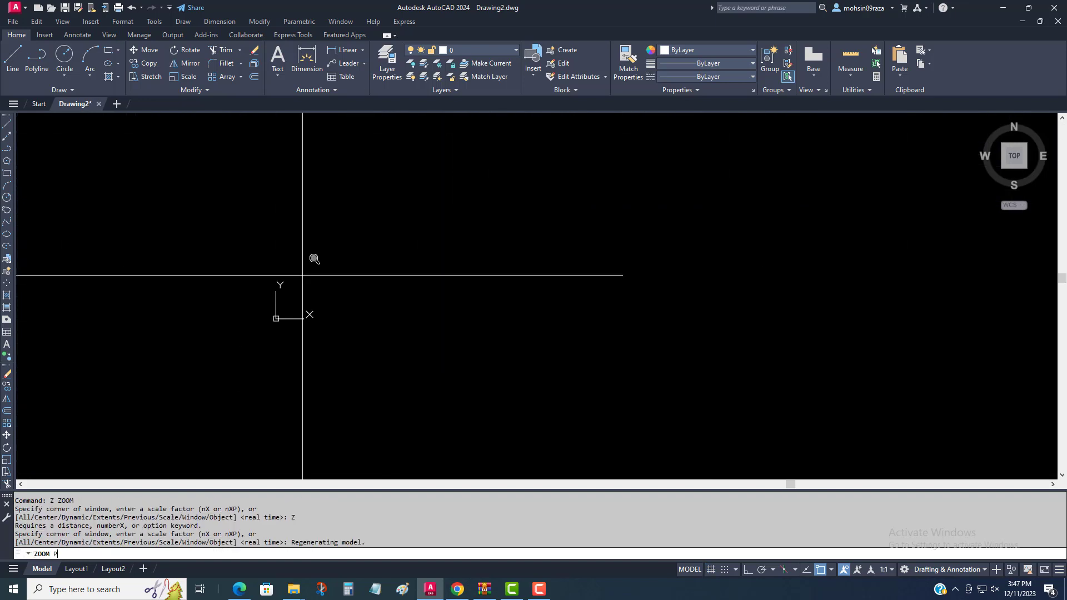
type("L")
key("Return")
left_click(303, 275)
key("Escape")
key("Escape")
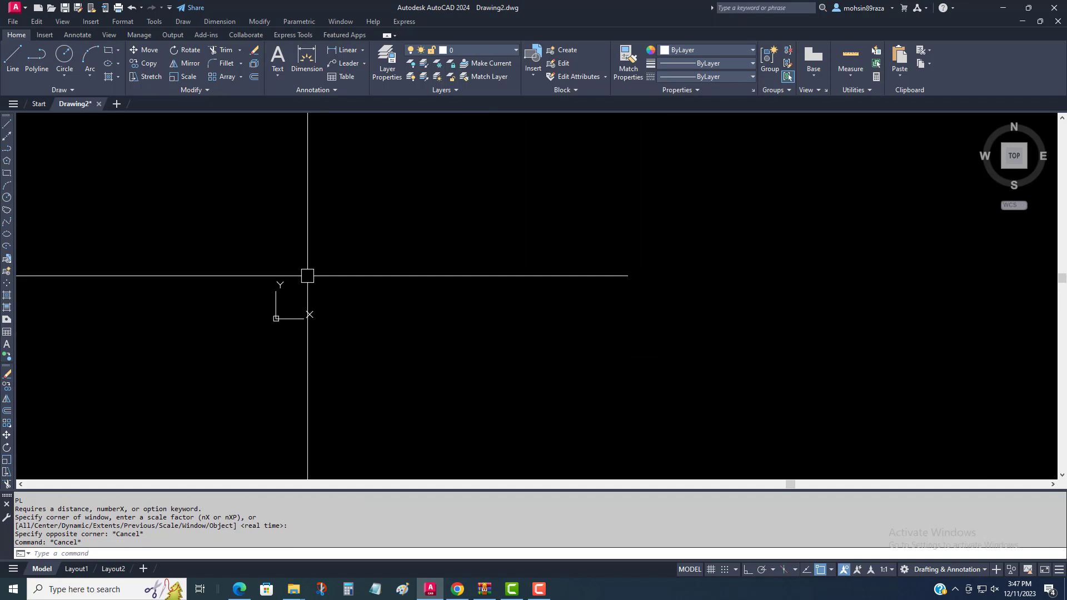
Draw a small square rectangle on the canvas
key("Return")
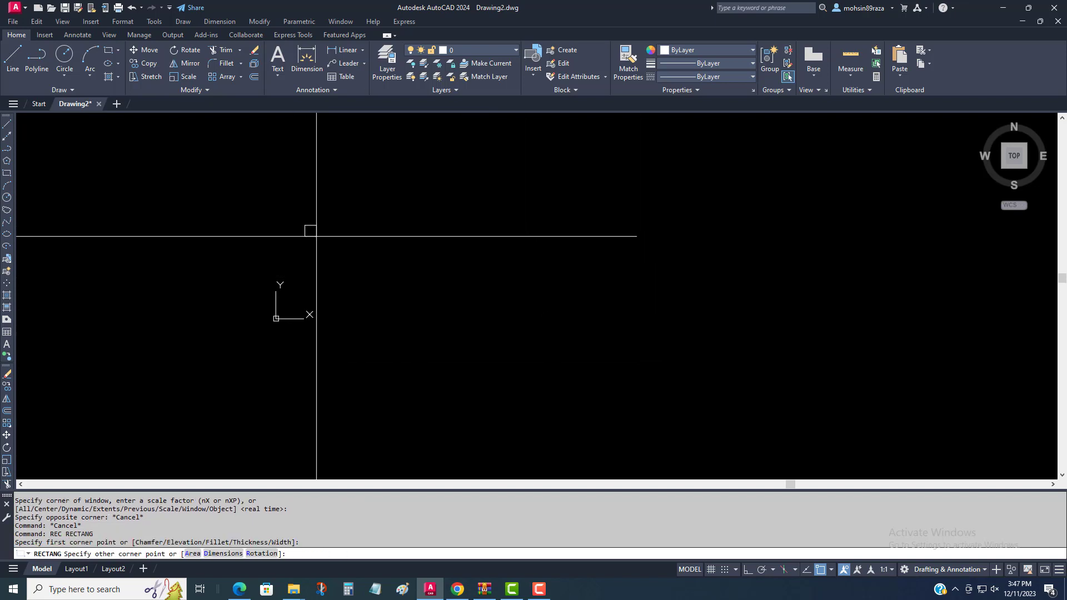
left_click(304, 226)
key("Escape")
key("Escape")
type("PL")
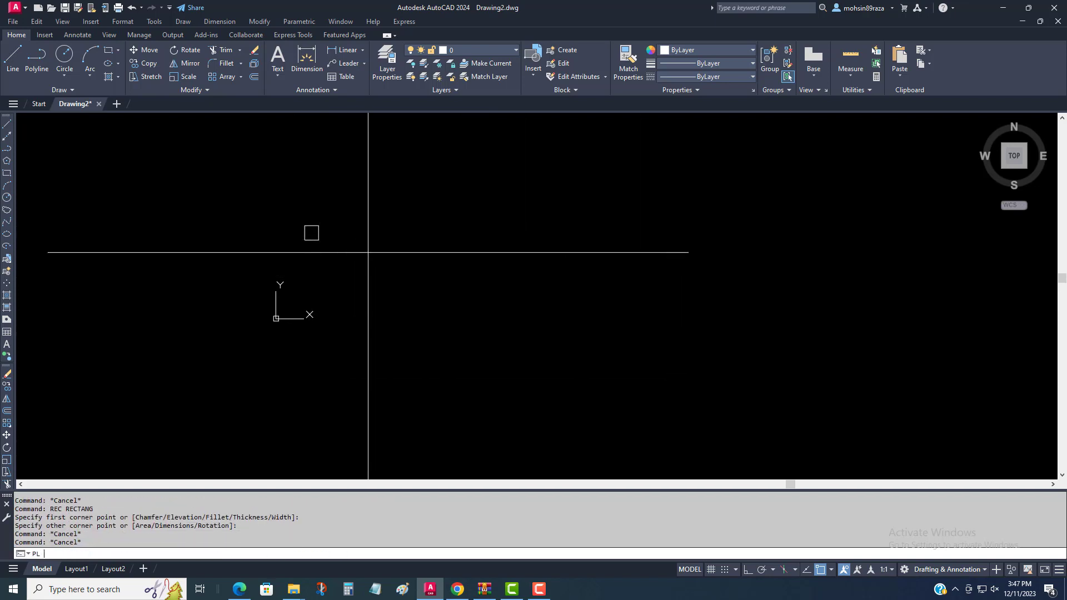
Draw a 1000-unit horizontal polyline starting at the small square, with Ortho on
key("Return")
left_click(312, 232)
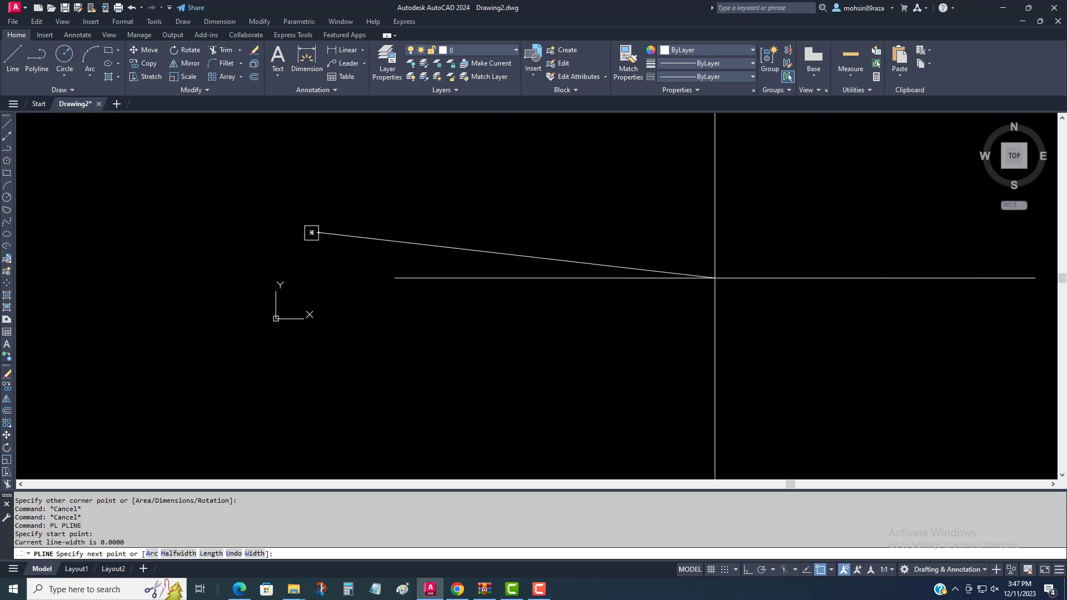
key("F8")
type("1000")
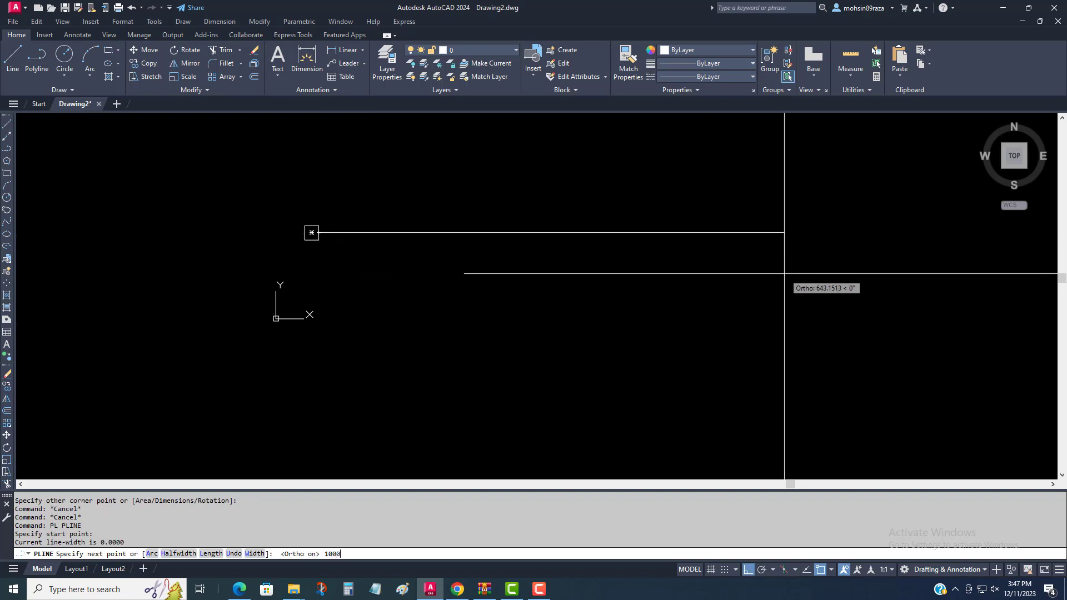
key("Return")
key("Return")
scroll(545, 303, "down", 4)
key("Escape")
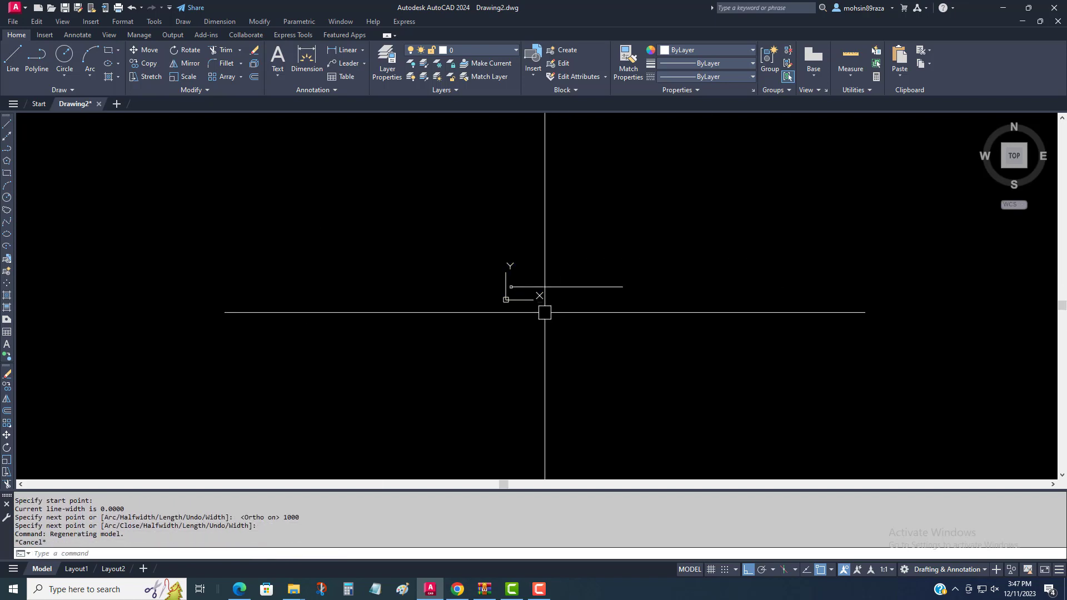
key("Escape")
scroll(520, 286, "up", 5)
key("Escape")
key("Escape")
key("Escape")
type("ARC")
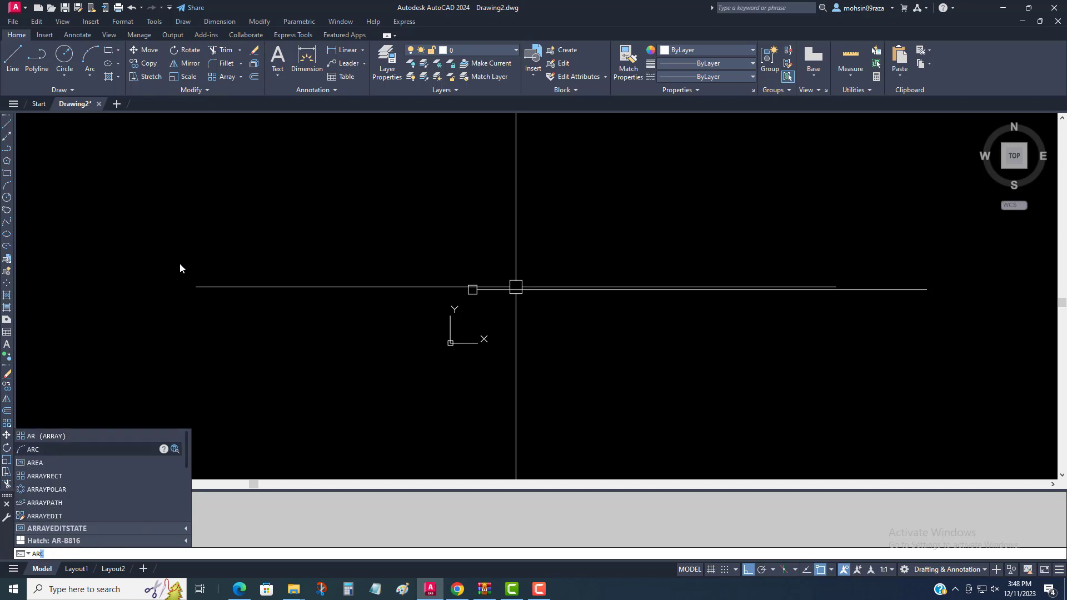
Cancel the stray arc, then array the small square using the Path array type
key("Return")
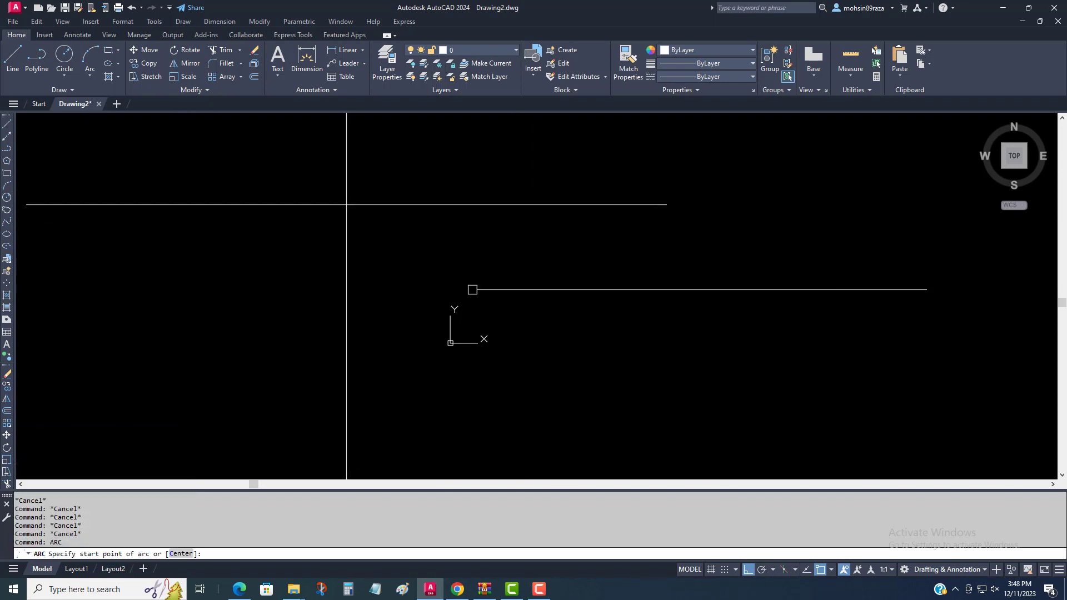
right_click(343, 187)
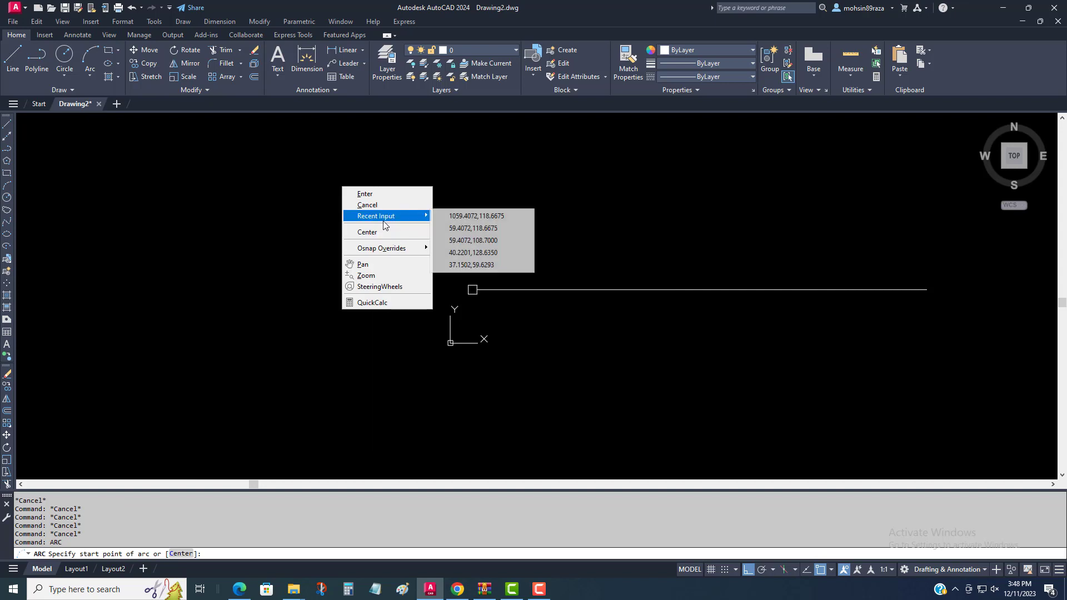
key("Escape")
type("AR")
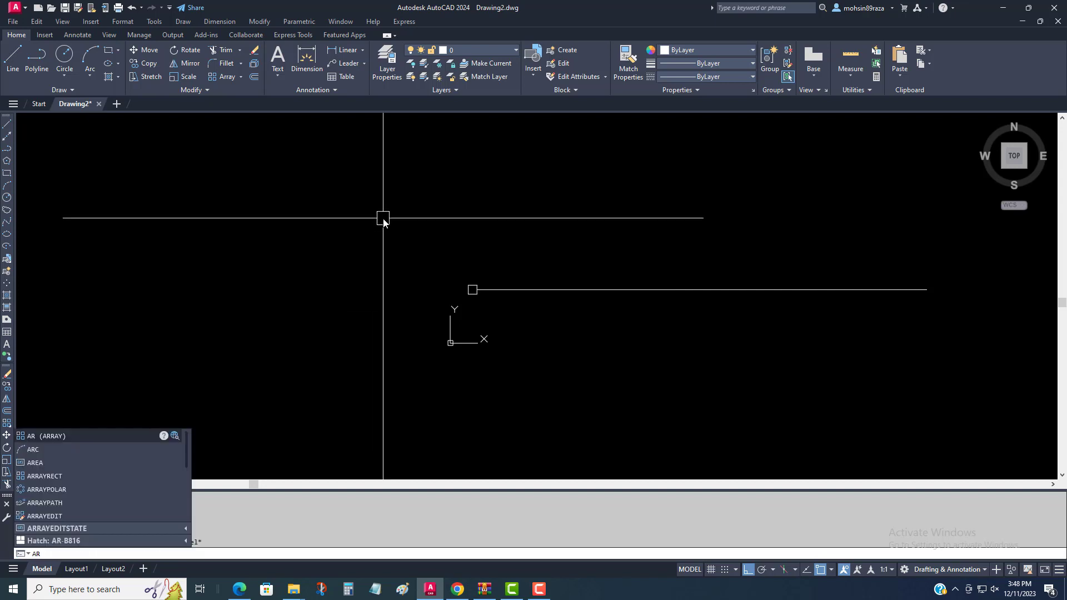
left_click(42, 436)
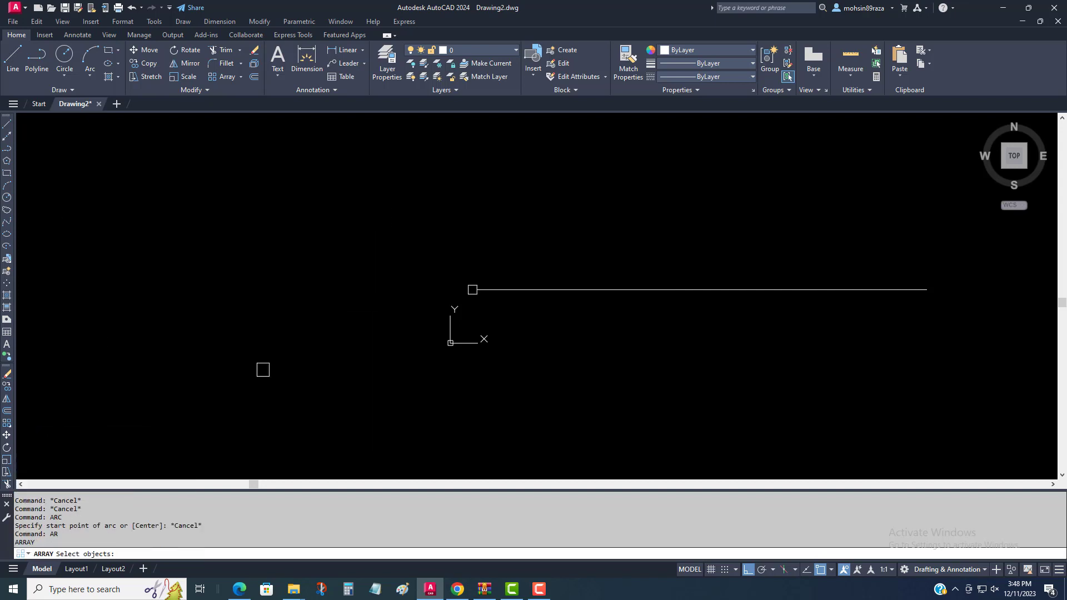
left_click(431, 262)
left_click(586, 355)
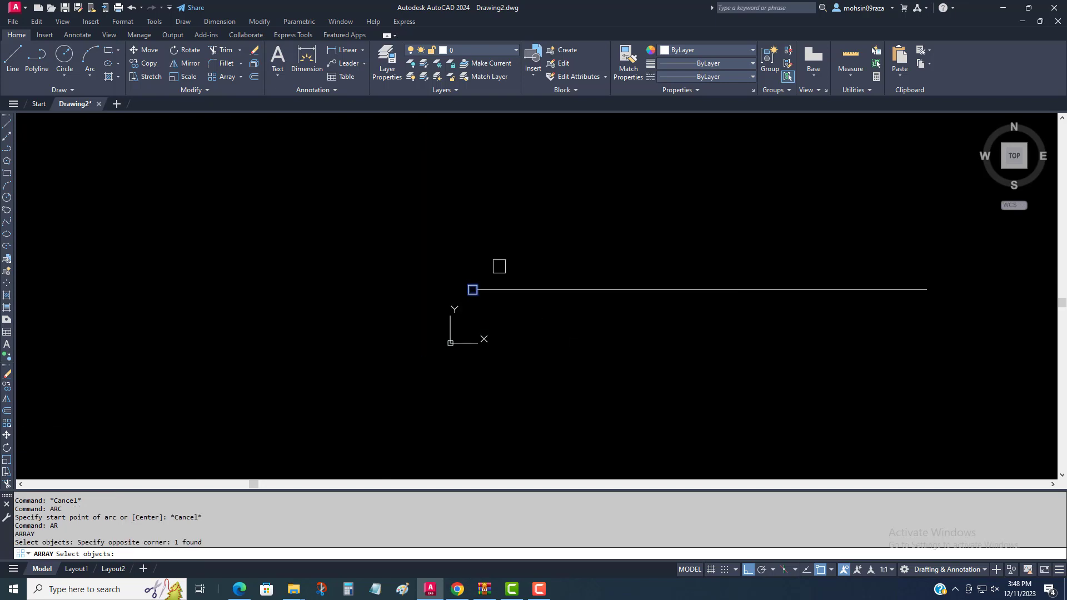
scroll(553, 285, "up", 2)
right_click(576, 271)
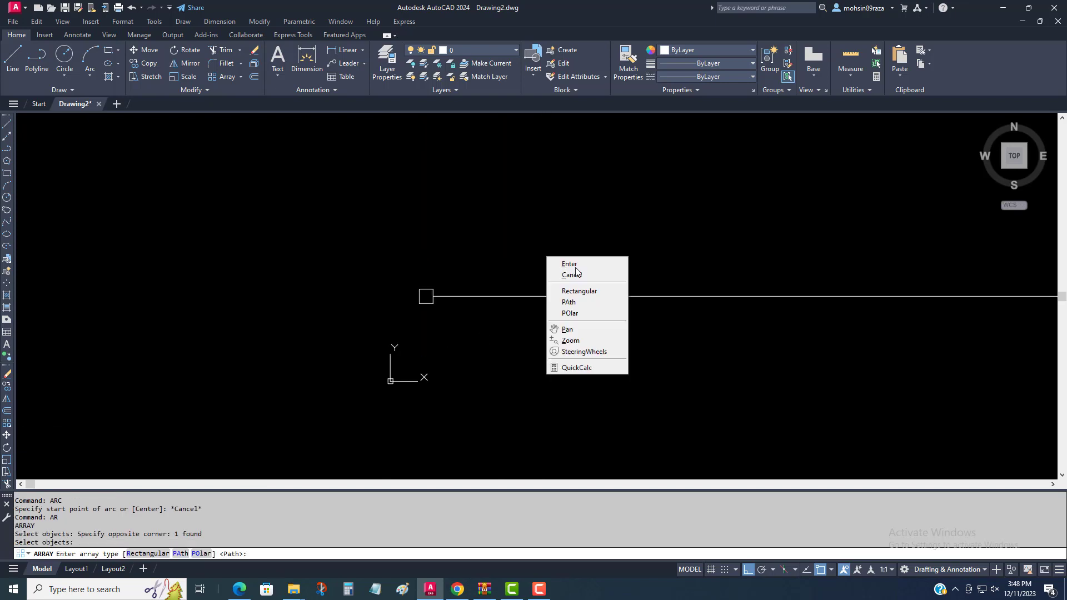
left_click(570, 305)
Respace the path array squares to 40 units, keeping 26 items along the polyline
scroll(460, 302, "up", 2)
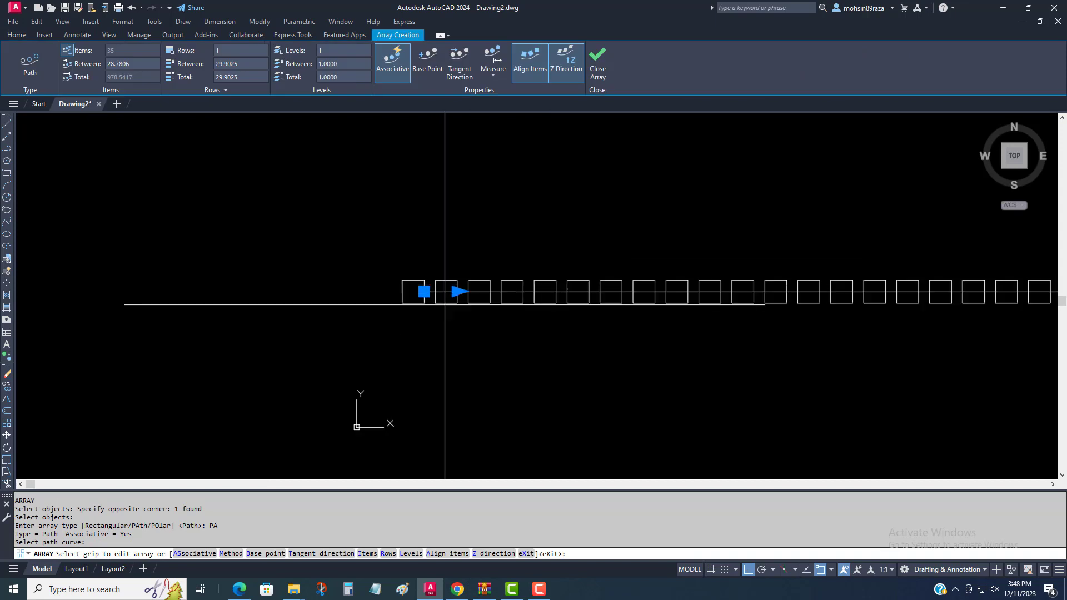
scroll(439, 283, "up", 3)
scroll(286, 327, "down", 7)
scroll(523, 310, "up", 3)
scroll(555, 303, "up", 5)
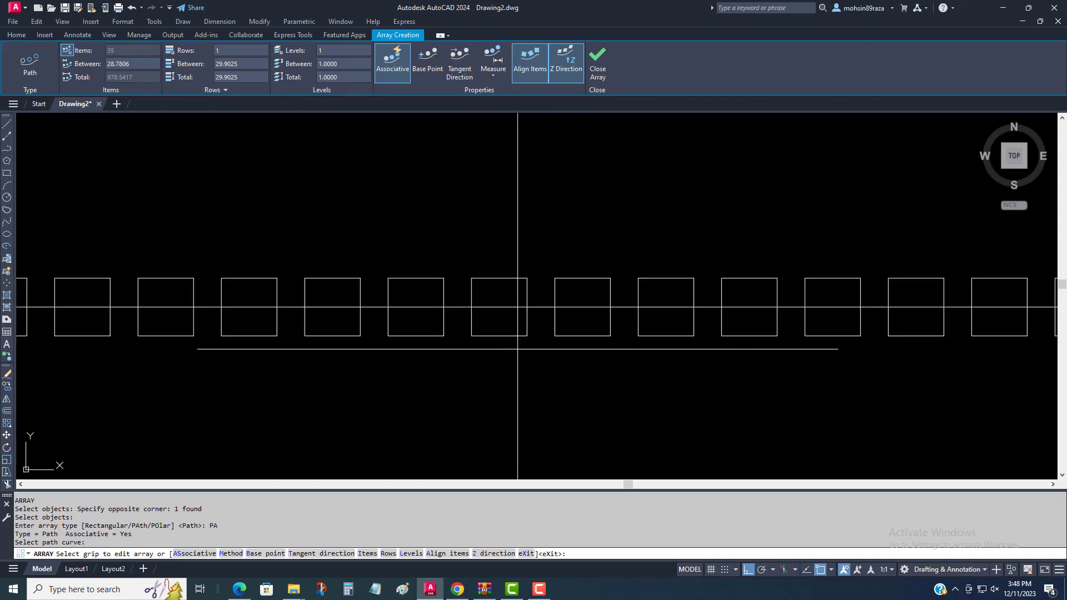
scroll(500, 334, "down", 8)
scroll(324, 314, "up", 5)
scroll(309, 304, "up", 5)
right_click(284, 229)
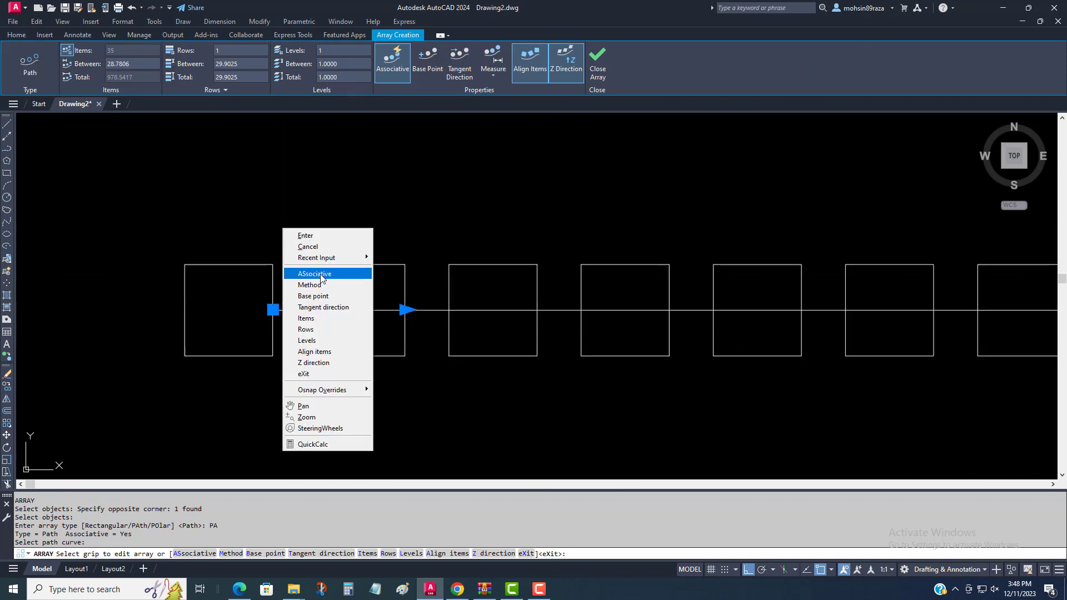
left_click(311, 318)
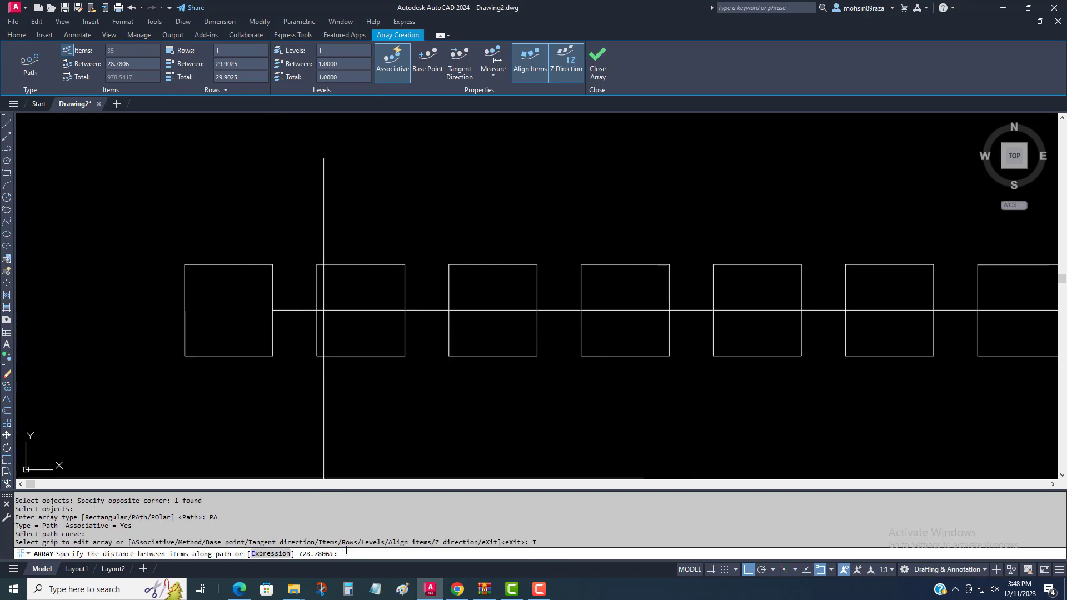
type("40")
key("Return")
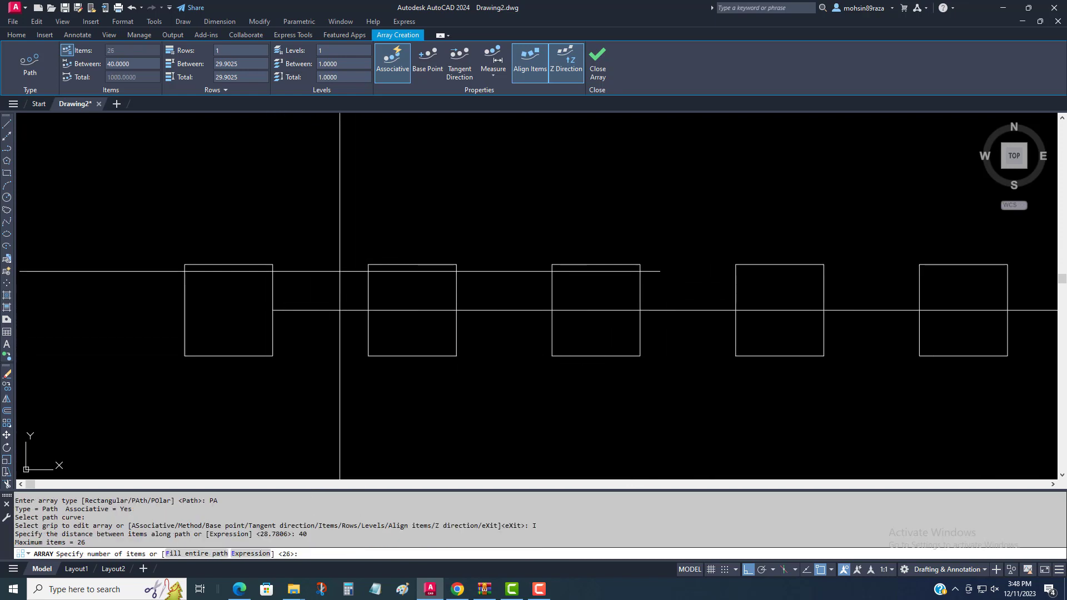
right_click(340, 269)
left_click(355, 276)
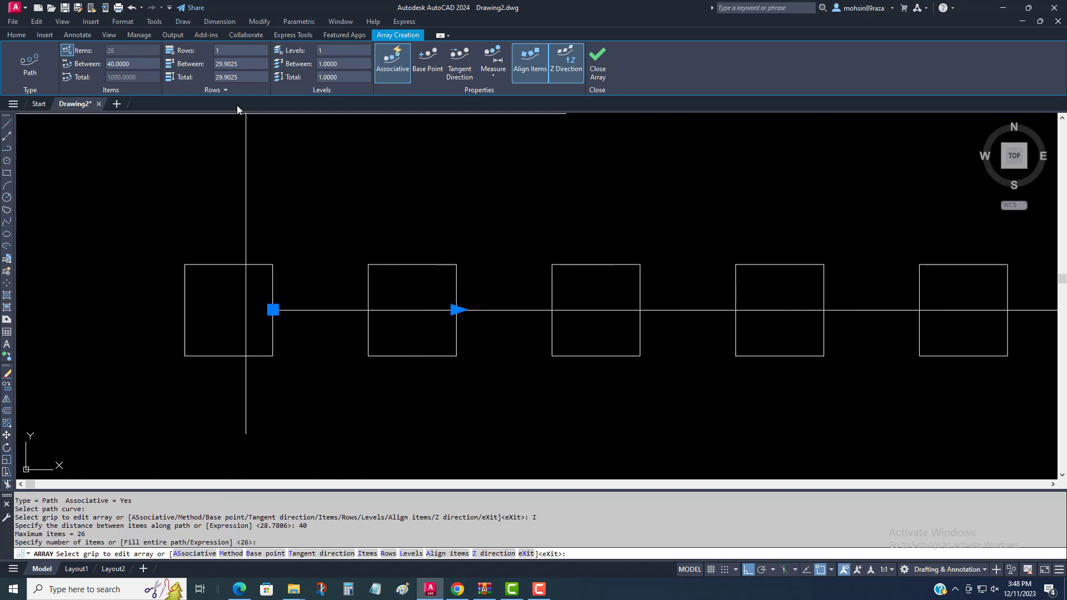
left_click(222, 20)
left_click(238, 50)
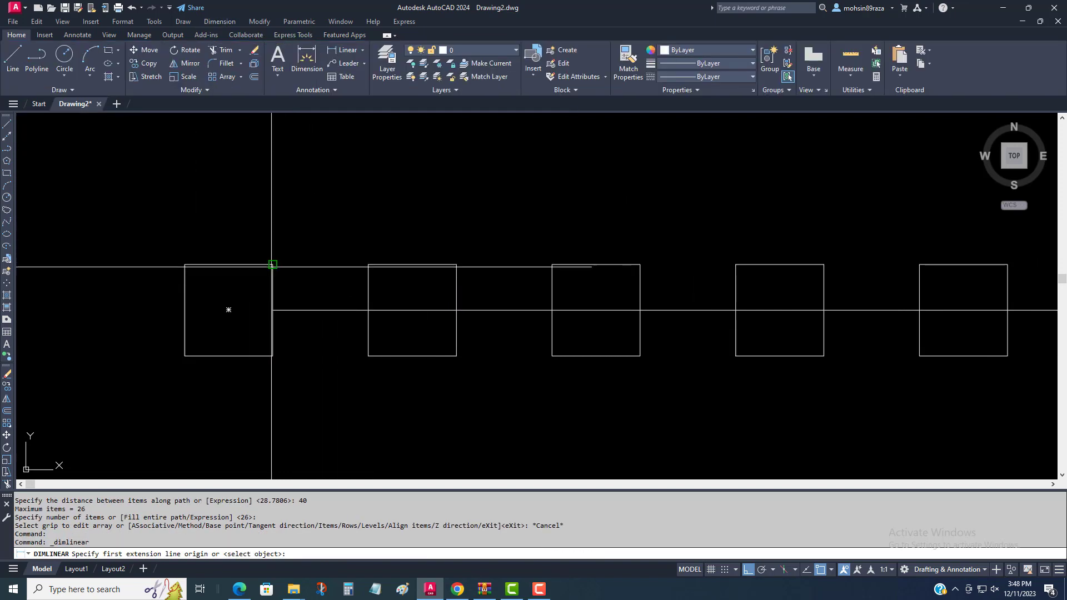
Add a linear dimension of 20.8129 across the bottom corners of a square
left_click(273, 264)
left_click(368, 265)
left_click(359, 239)
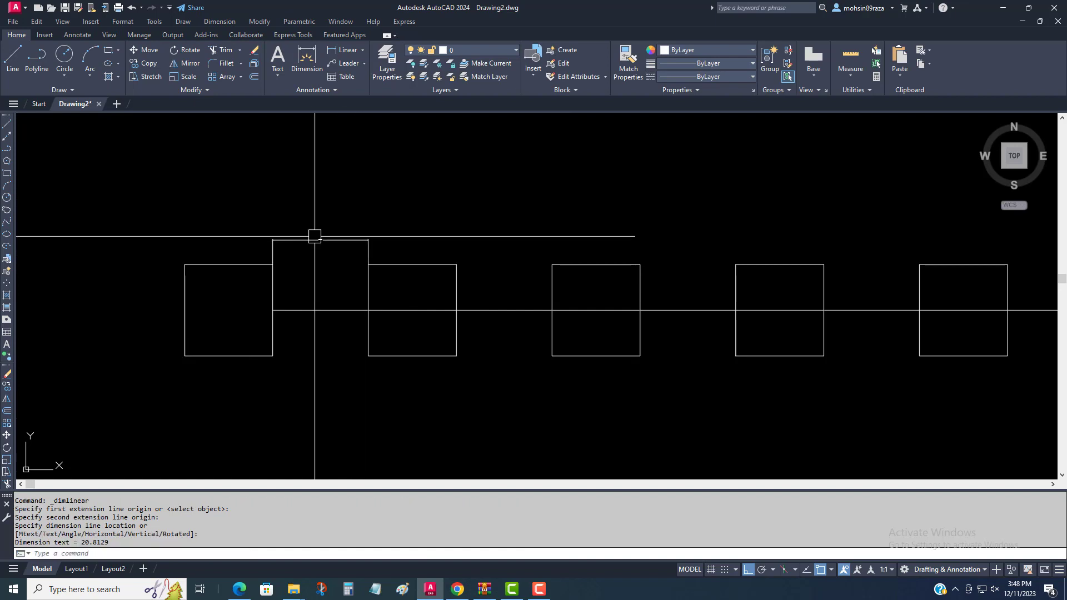
scroll(315, 236, "up", 8)
scroll(353, 252, "up", 4)
scroll(263, 252, "down", 6)
key("Escape")
scroll(263, 250, "down", 5)
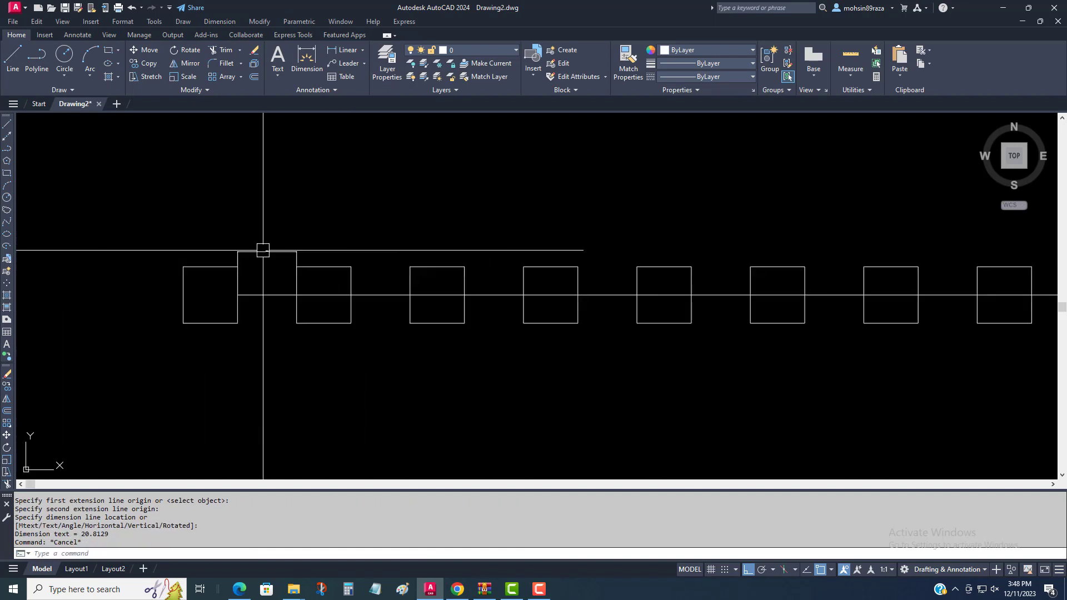
scroll(276, 295, "down", 5)
scroll(274, 295, "down", 3)
scroll(275, 288, "up", 4)
Add a 40.0000 linear dimension between the bottom midpoints of neighbouring squares
right_click(276, 292)
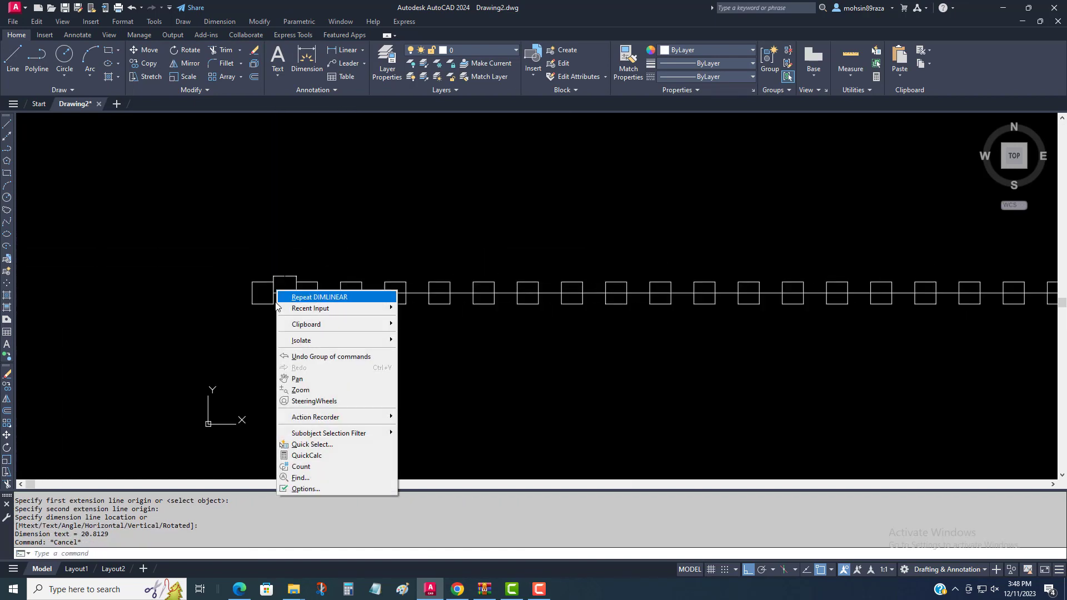
left_click(310, 294)
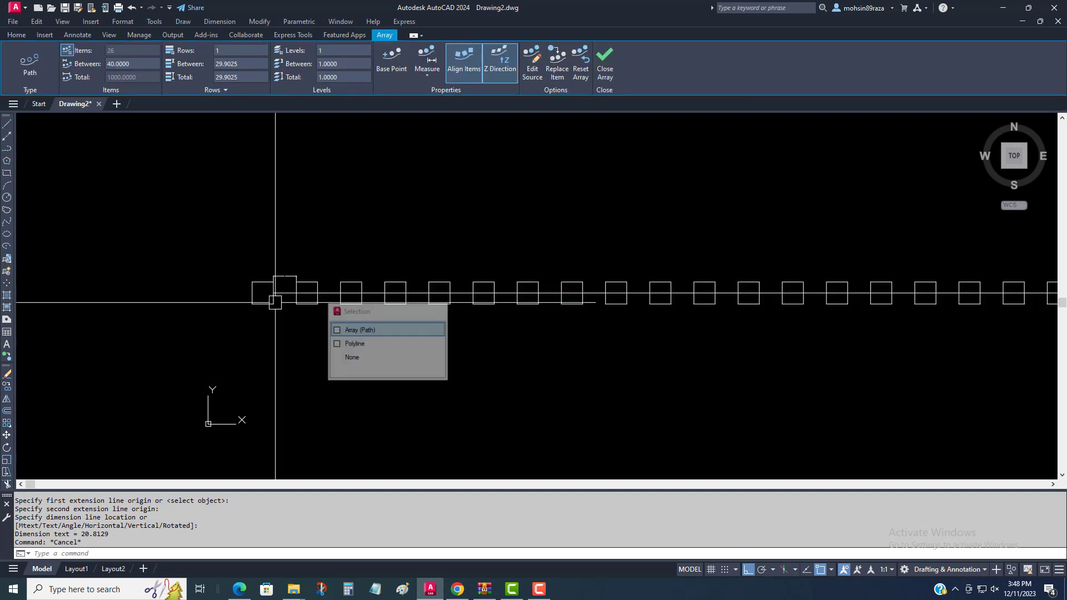
scroll(267, 294, "up", 5)
left_click(220, 308)
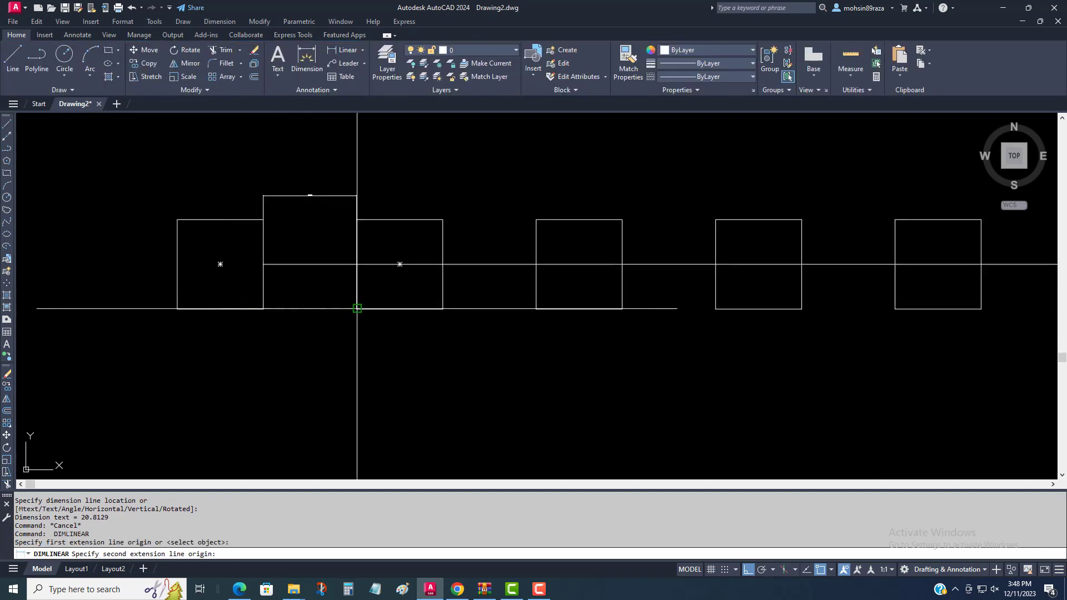
left_click(400, 307)
left_click(317, 329)
scroll(317, 328, "up", 6)
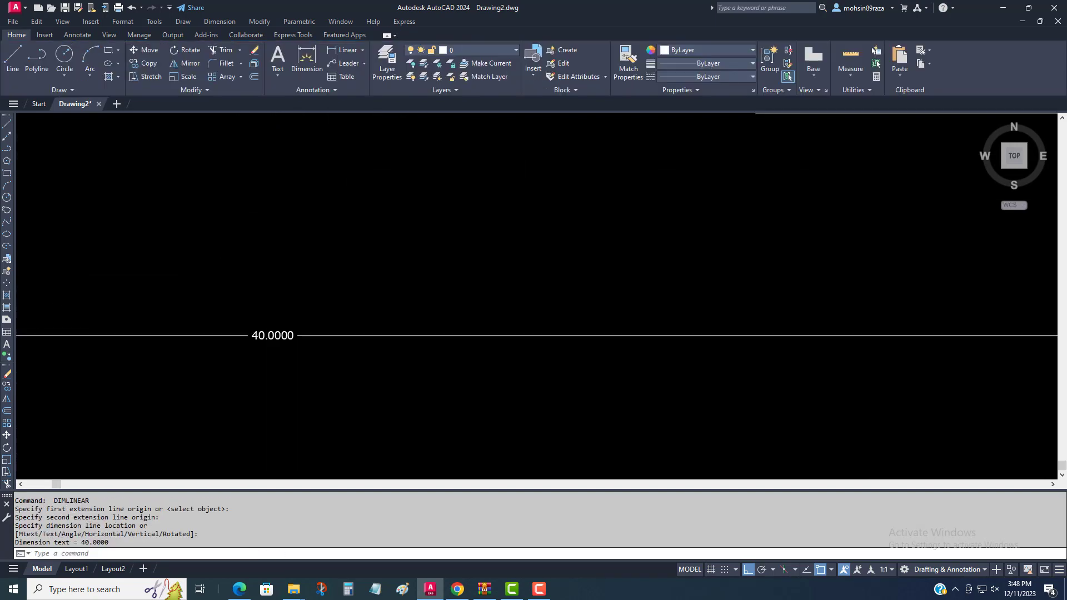
key("Escape")
scroll(283, 349, "down", 4)
scroll(276, 374, "down", 4)
key("Escape")
key("Escape")
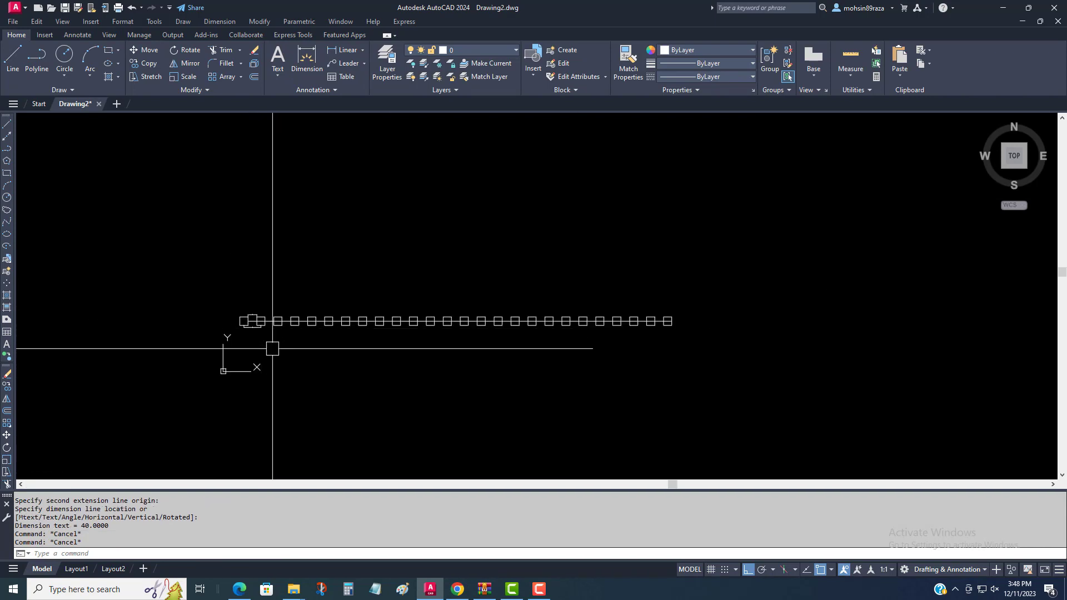
type("E")
key("Return")
key("Escape")
key("Escape")
scroll(209, 310, "up", 4)
Erase the 40.0000 dimension and the raised middle square
left_click(191, 304)
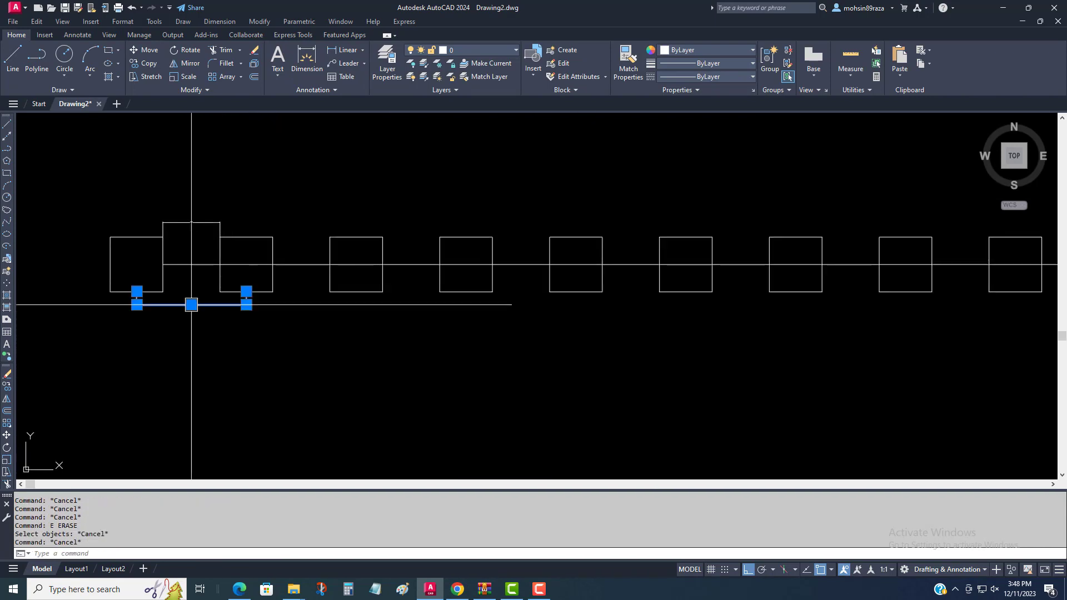
key("e")
key("Return")
key("e")
key("Return")
left_click_drag(228, 234, 167, 216)
key("Return")
left_click(243, 239)
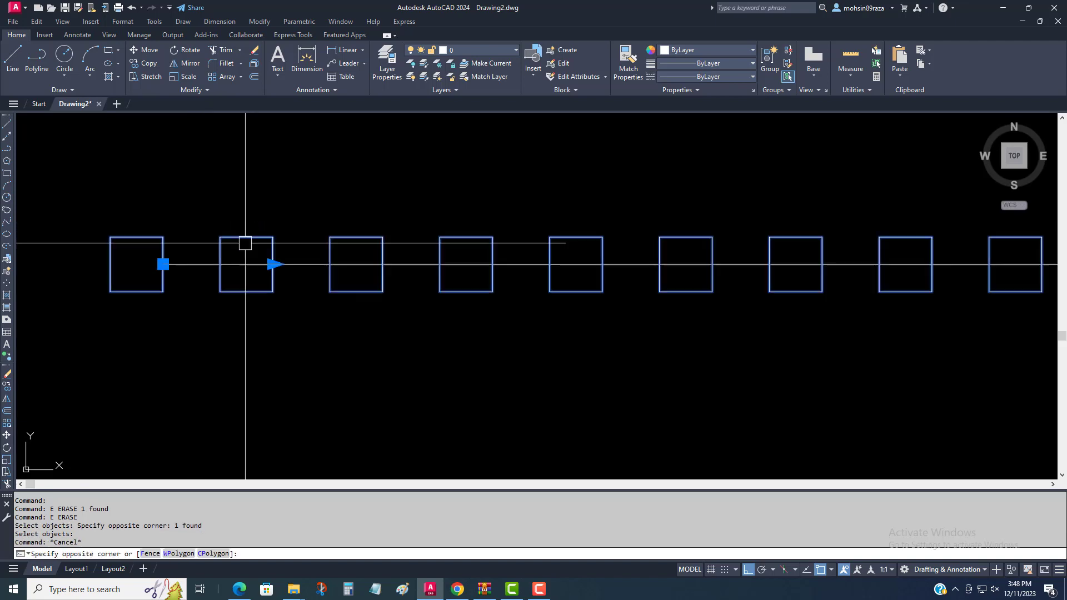
Copy the row of squares upward to create a second row above the original
left_click(188, 225)
type("P")
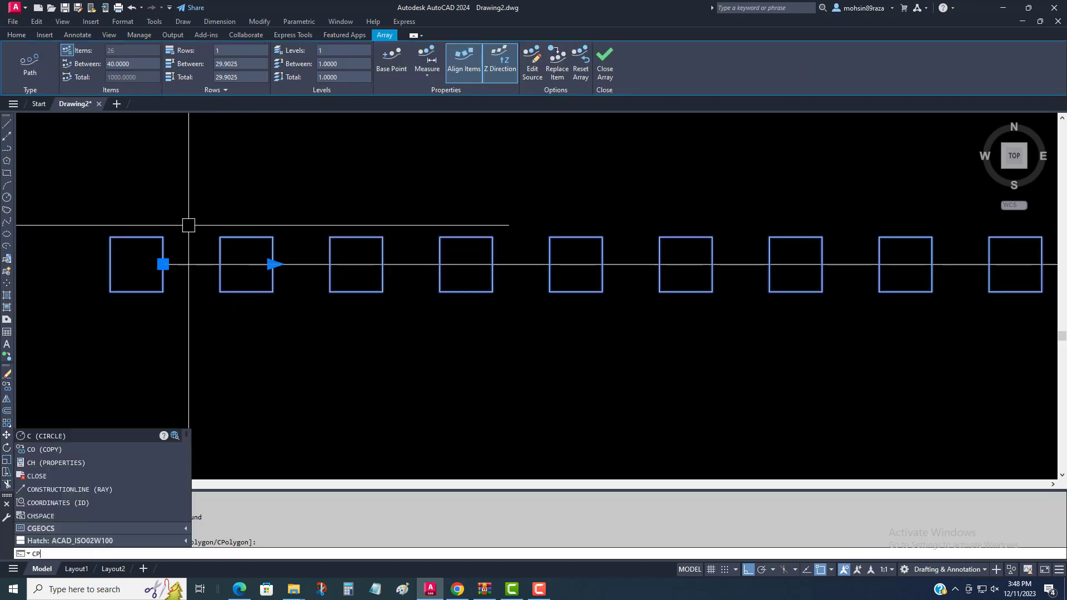
key("Return")
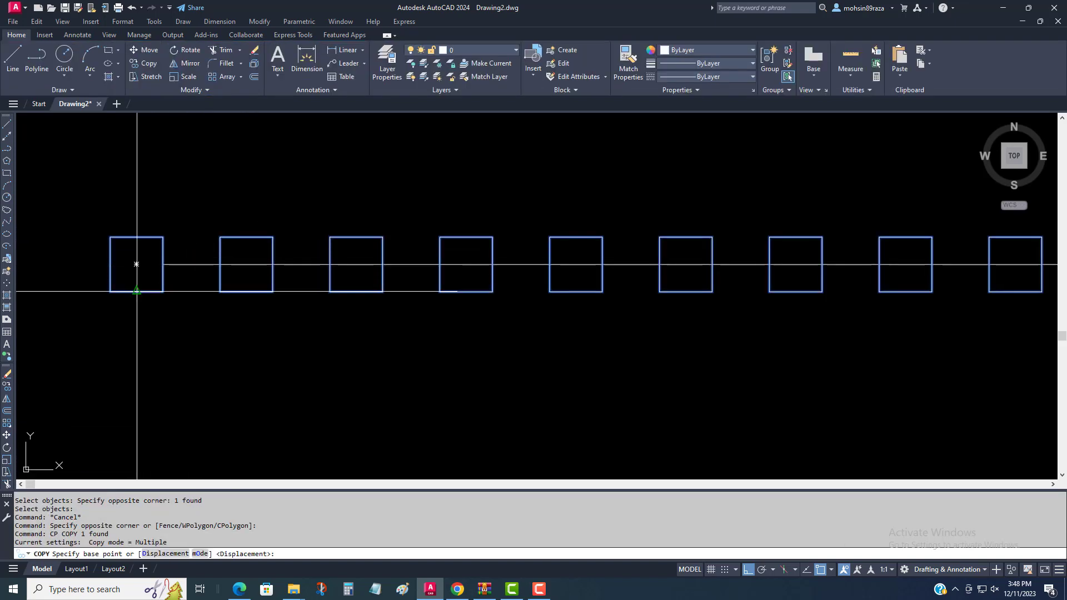
left_click(136, 264)
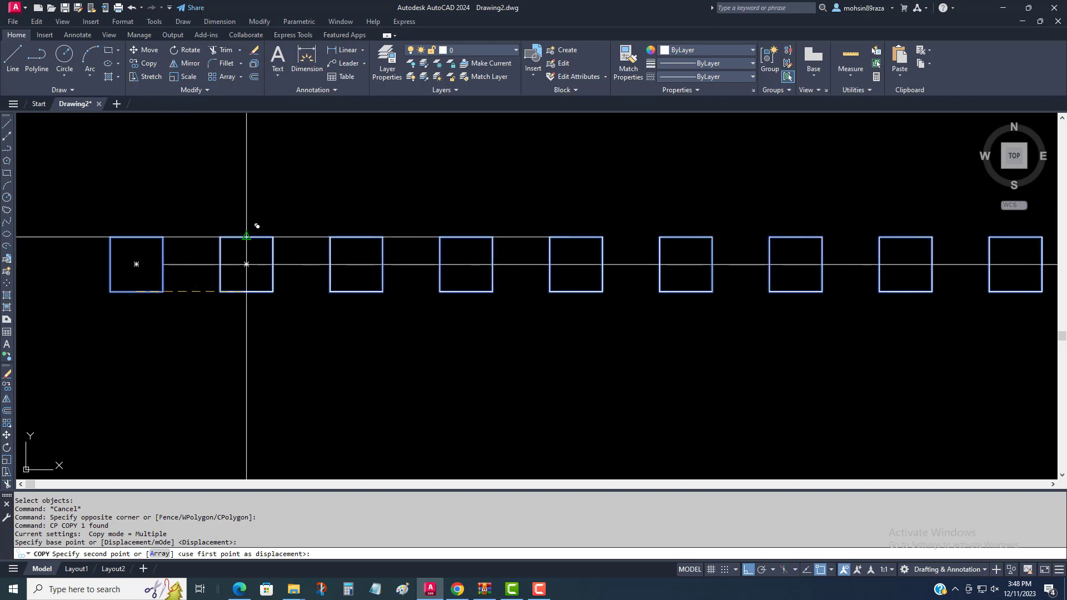
left_click(255, 209)
key("Escape")
Move the copied upper row slightly to the left
left_click(211, 209)
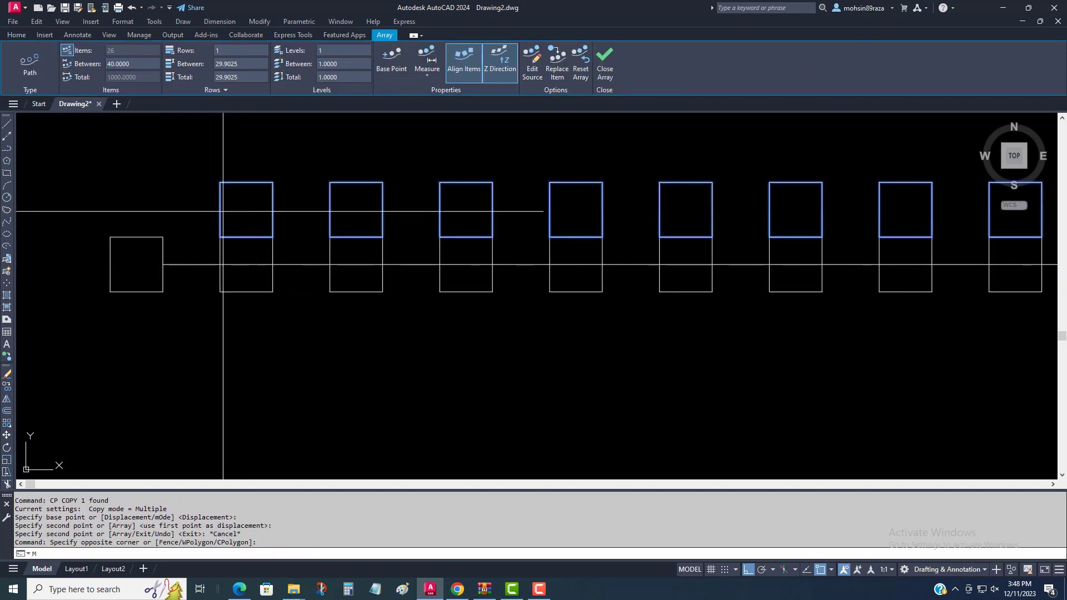
type("M")
key("Return")
left_click(273, 181)
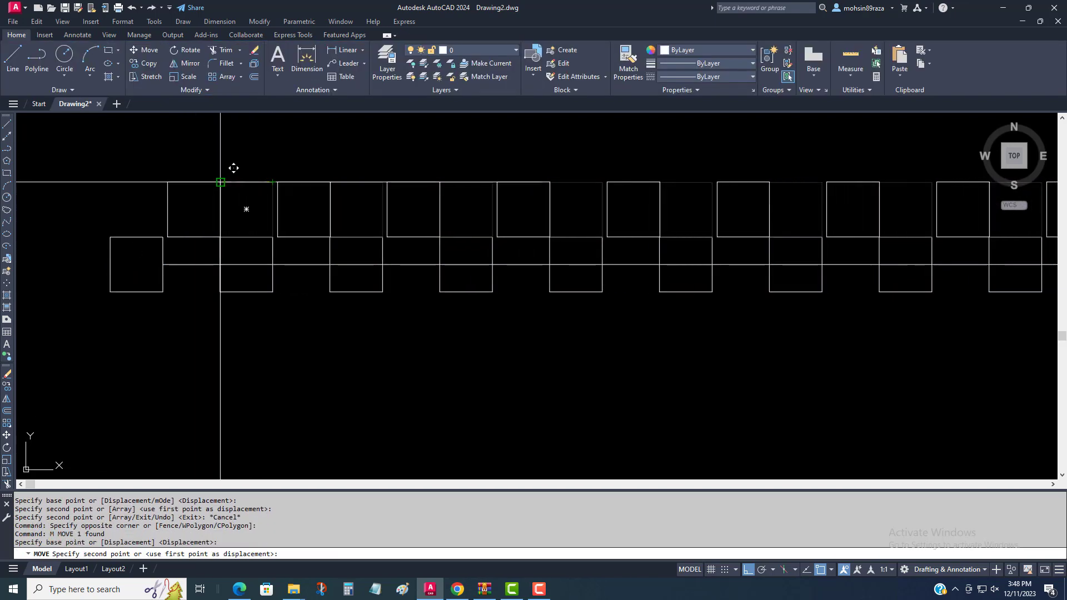
left_click(220, 181)
Move the upper row again into its staggered position above the original
left_click(240, 202)
scroll(213, 209, "up", 3)
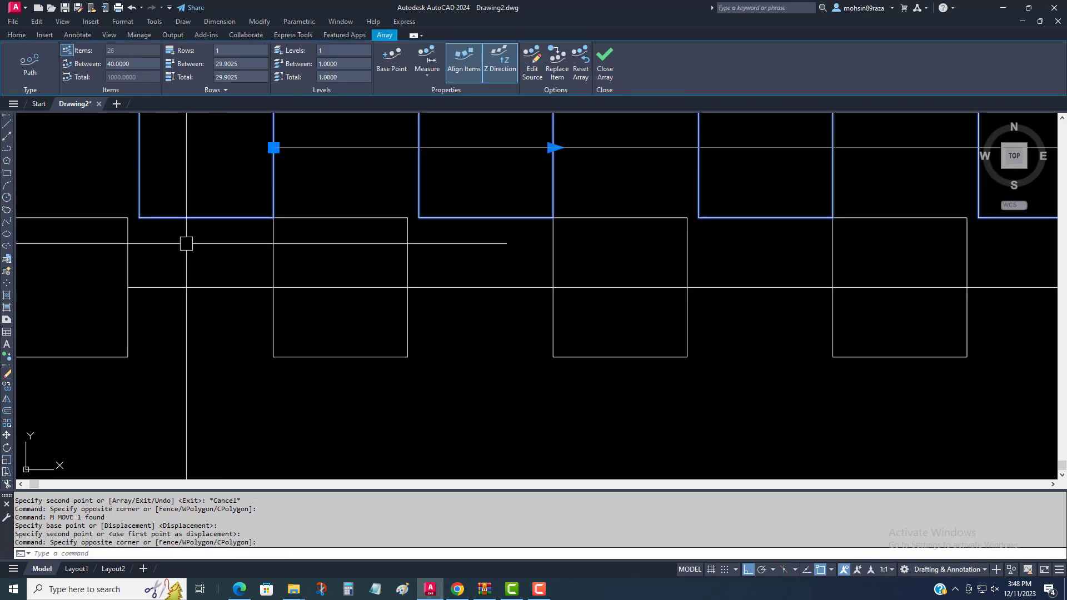
scroll(185, 241, "up", 2)
key("Return")
left_click(200, 231)
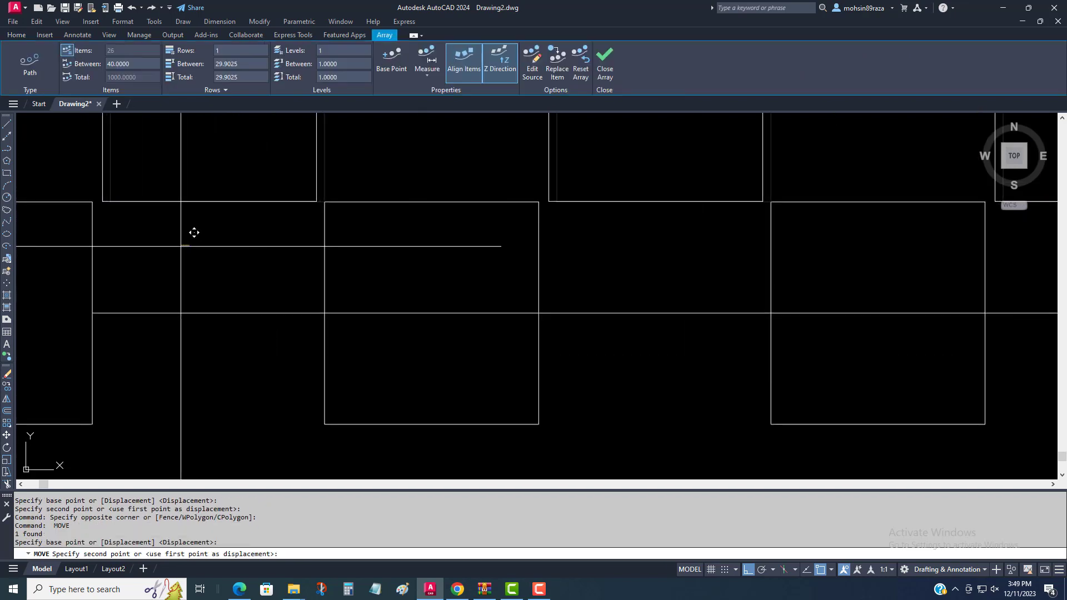
left_click(194, 232)
scroll(141, 338, "down", 5)
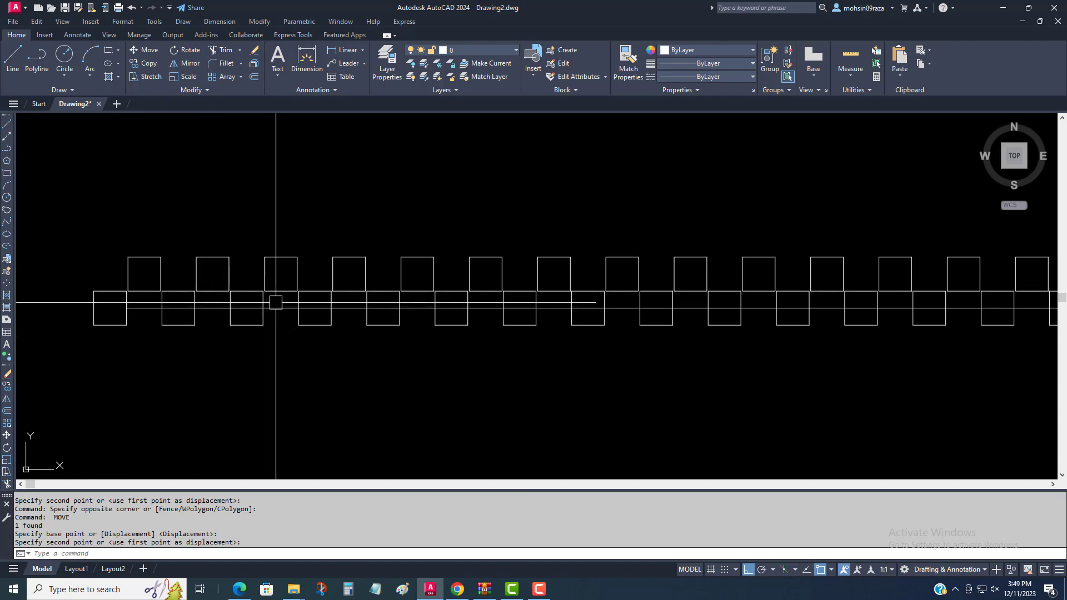
key("Escape")
key("Escape")
scroll(345, 262, "up", 4)
Window-select the top row of squares, then clear the selection
left_click(333, 232)
left_click(312, 249)
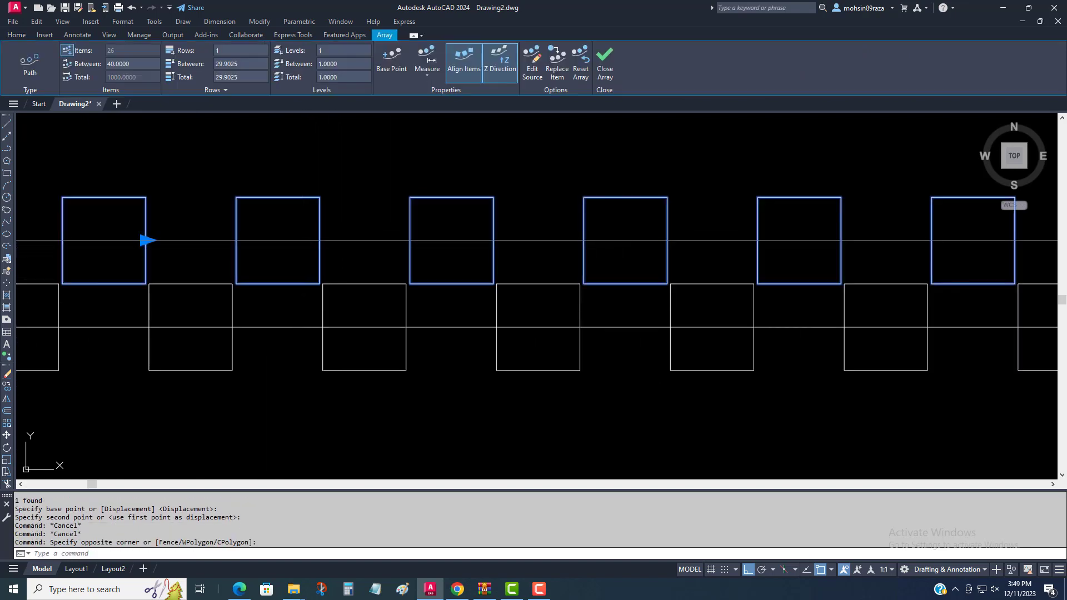
key("Escape")
key("Escape")
type("I")
key("Return")
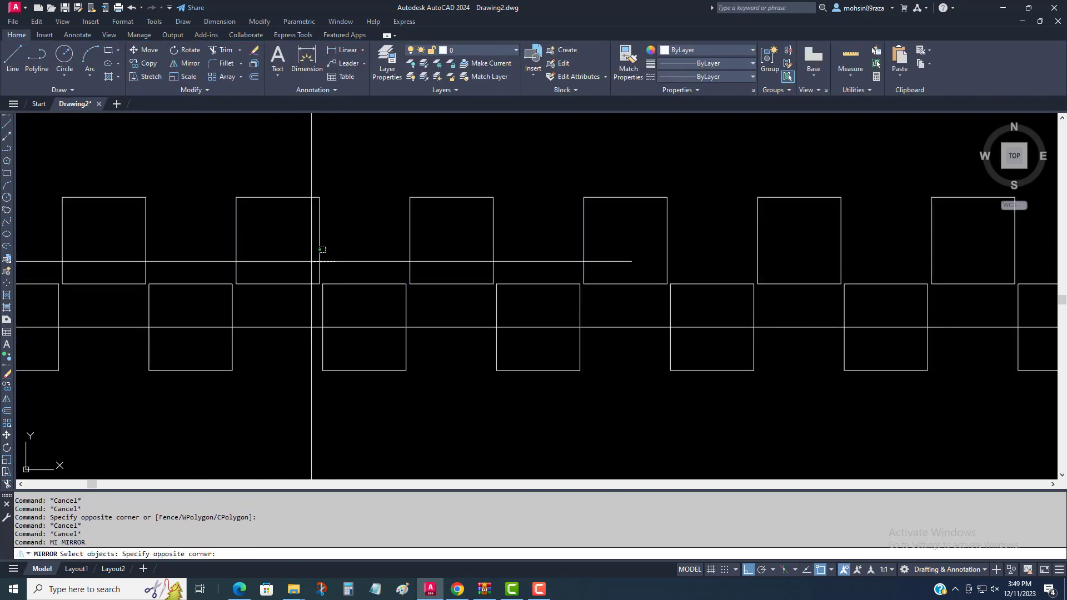
Mirror the top row of squares about a horizontal line, keeping the original row
left_click(322, 249)
key("Escape")
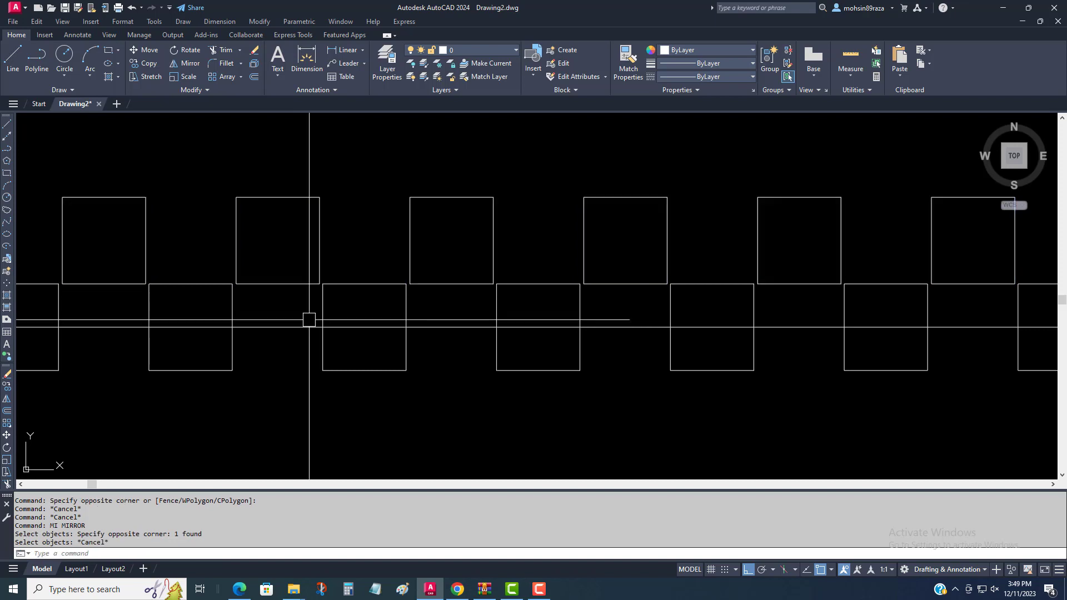
type("MI")
key("Return")
left_click(325, 250)
left_click(278, 239)
key("Return")
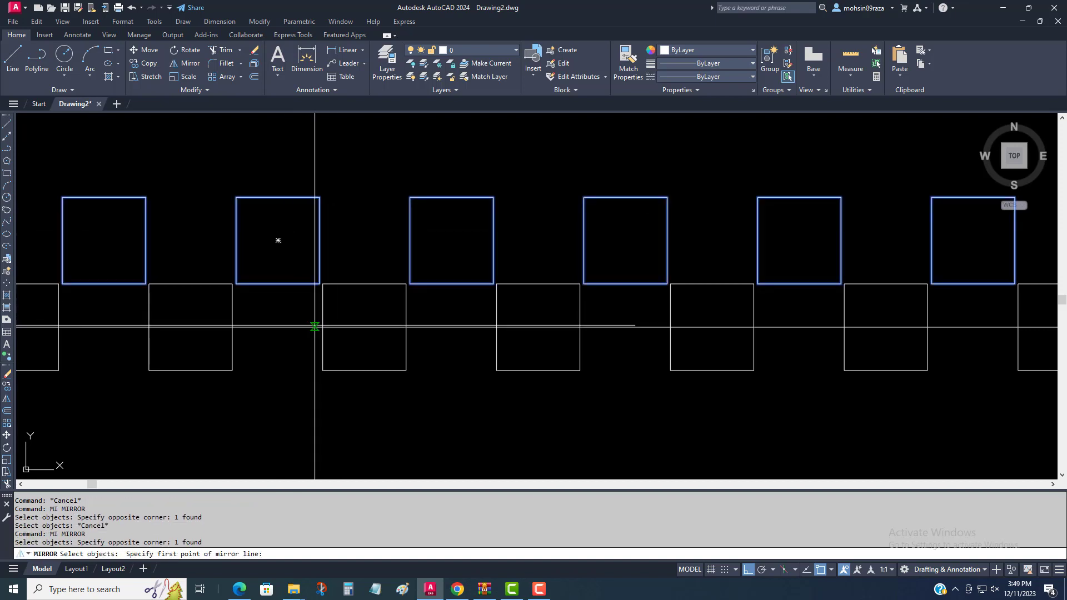
left_click(314, 327)
left_click(281, 327)
key("Return")
scroll(253, 372, "down", 5)
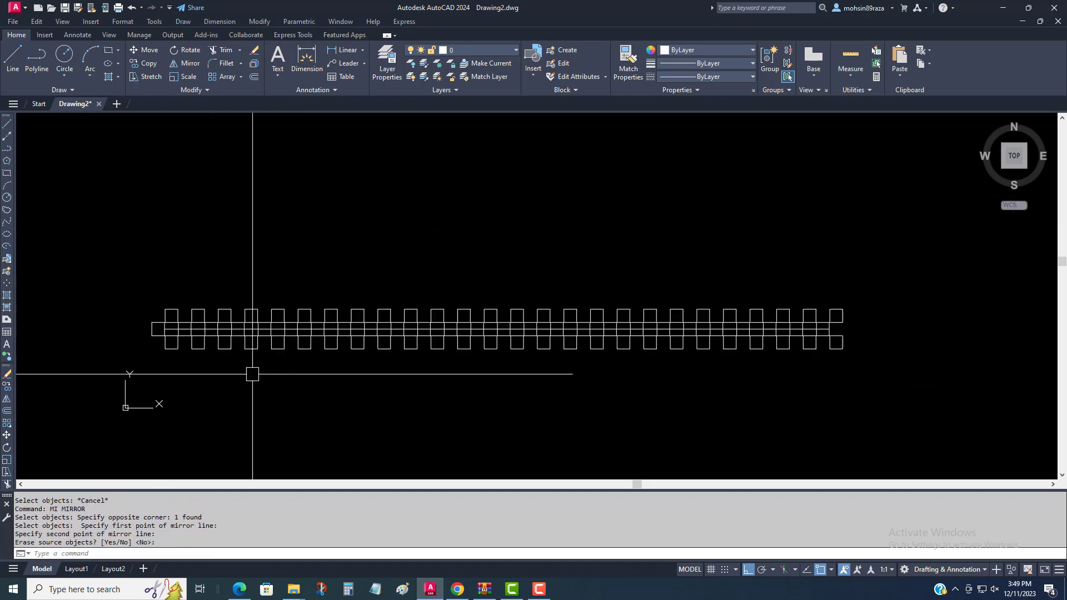
key("Escape")
scroll(286, 377, "up", 4)
Start an erase selection, then cancel it without deleting anything
type("e")
key("Return")
left_click(221, 340)
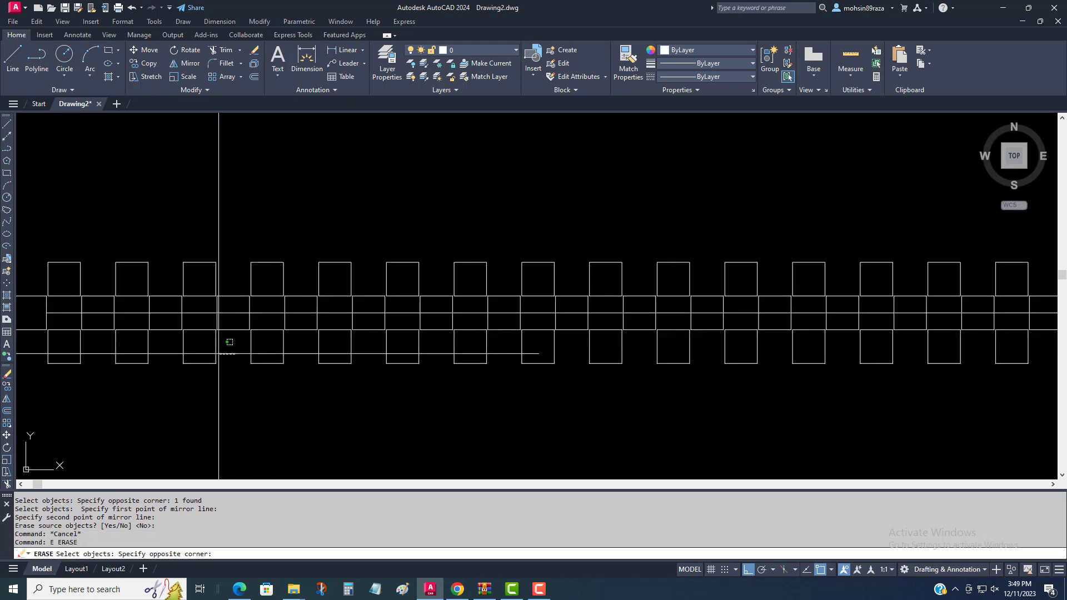
key("Escape")
key("Escape")
scroll(238, 333, "down", 1)
key("Escape")
key("Escape")
scroll(283, 318, "down", 3)
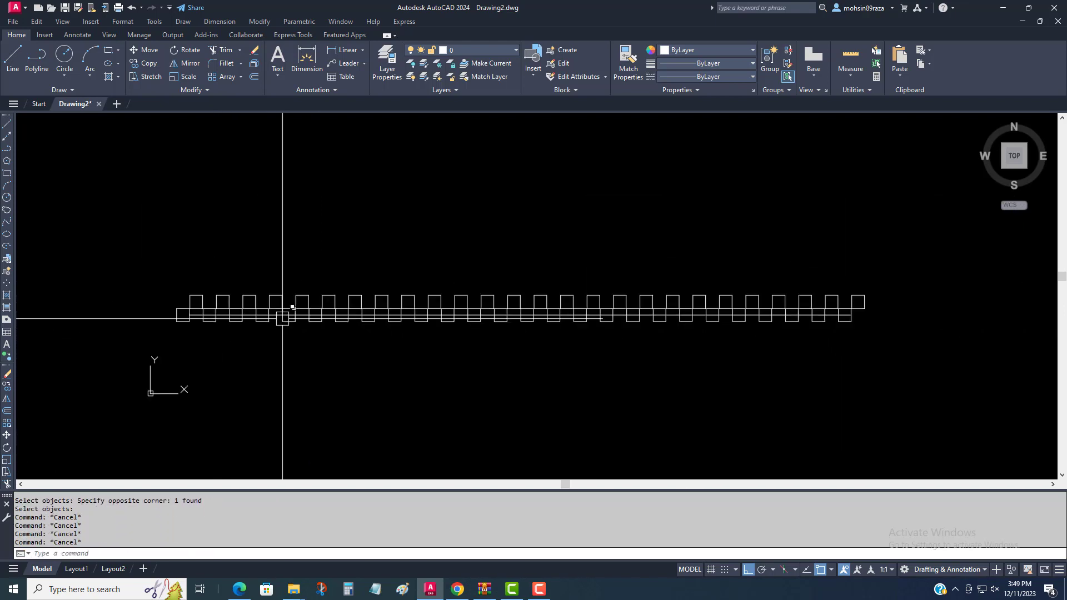
Copy all rows of squares upward, placing the copies above the originals
type("p")
key("Return")
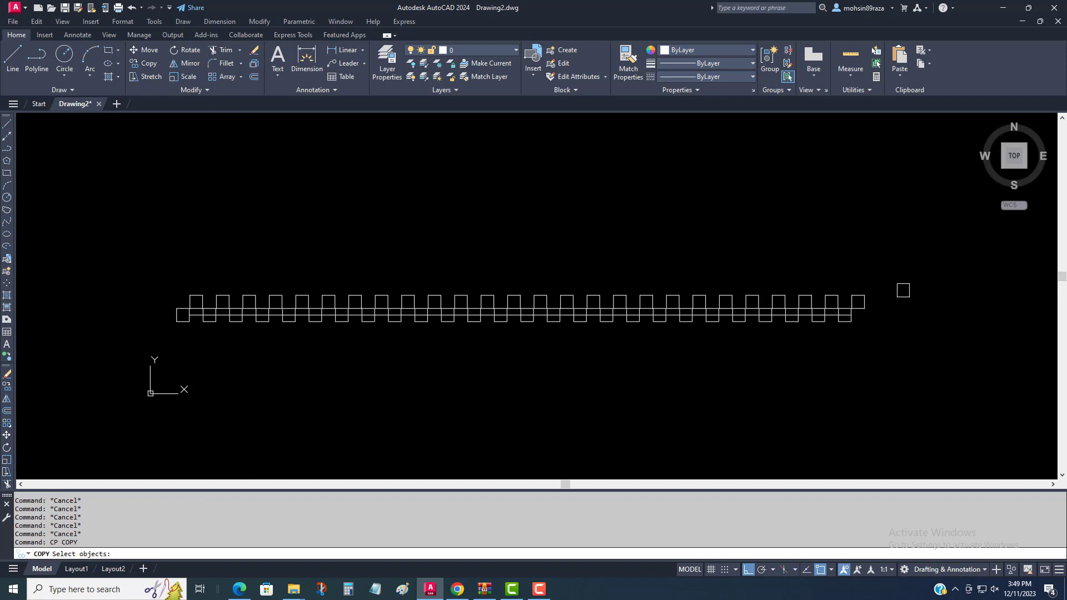
left_click(903, 291)
left_click(152, 338)
scroll(192, 306, "up", 6)
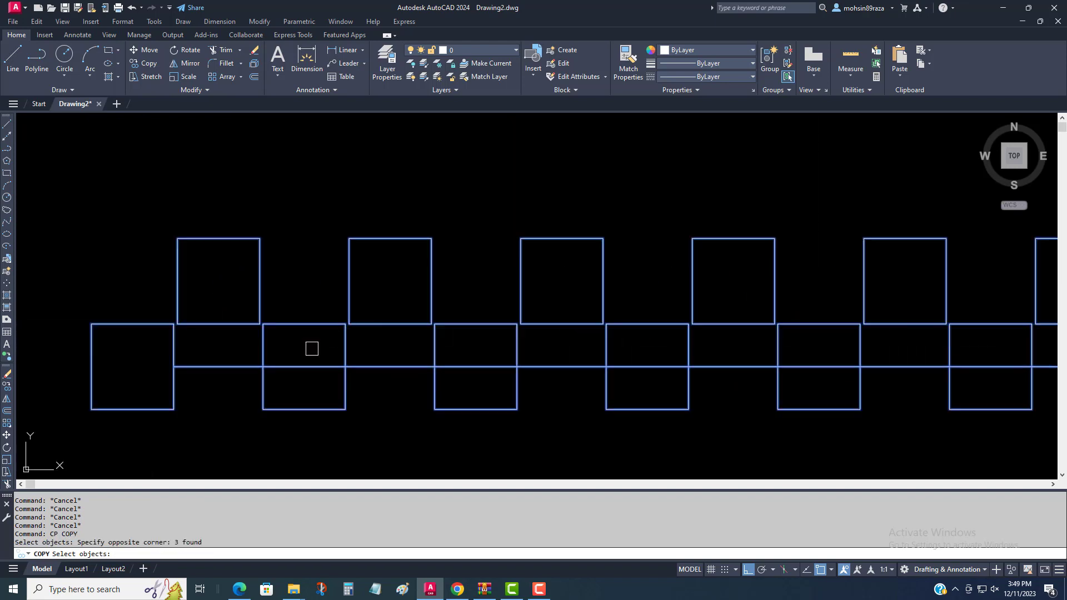
key("Return")
left_click(216, 367)
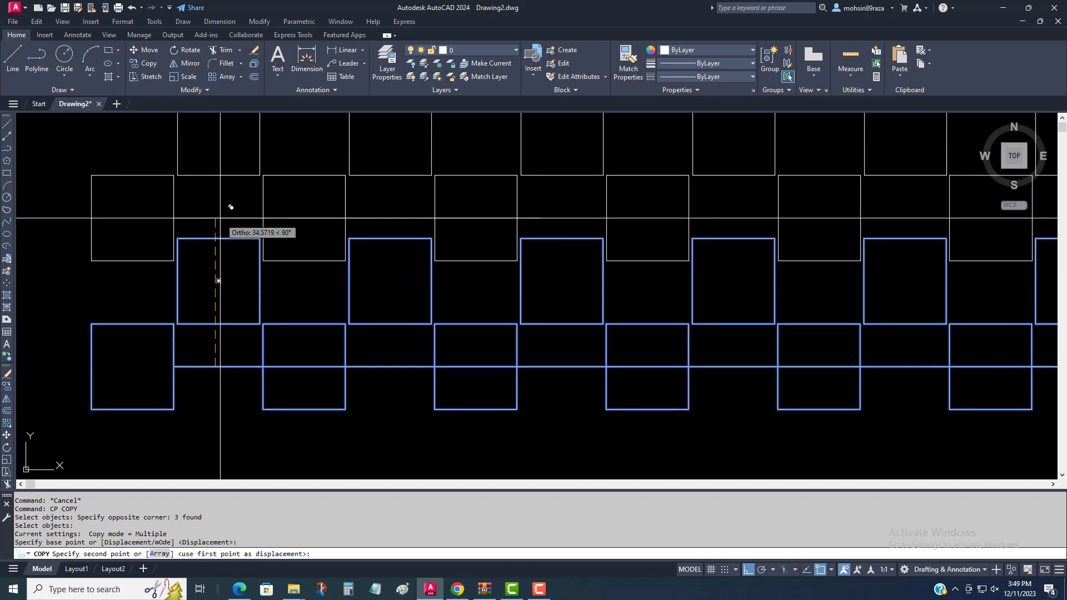
left_click(220, 219)
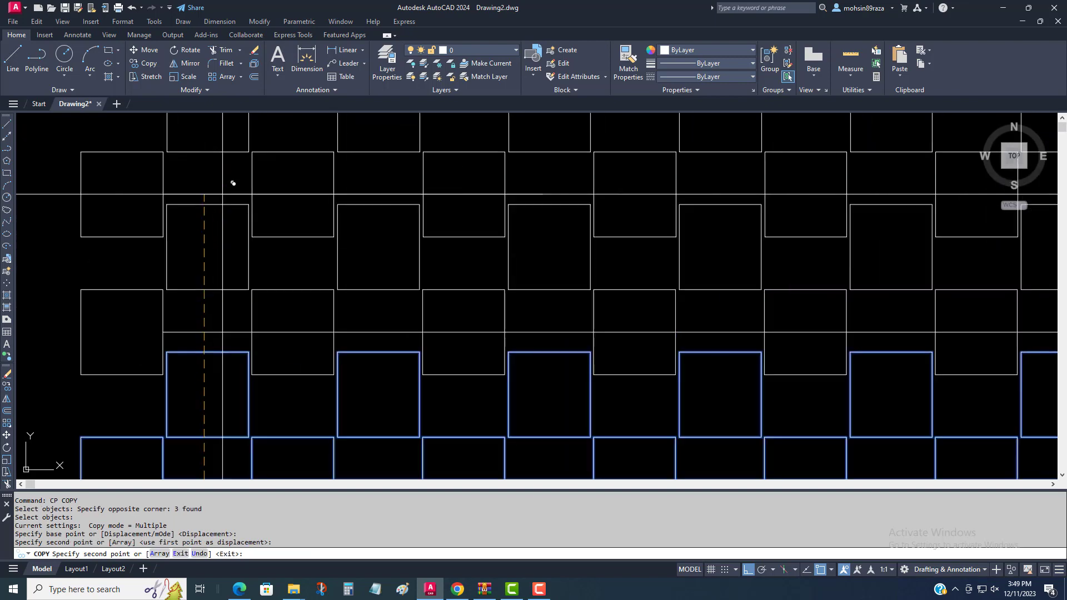
middle_click_drag(221, 79, 221, 193)
key("Escape")
Clear pending prompts and relaunch the ARRAY command on the pattern
scroll(220, 306, "down", 8)
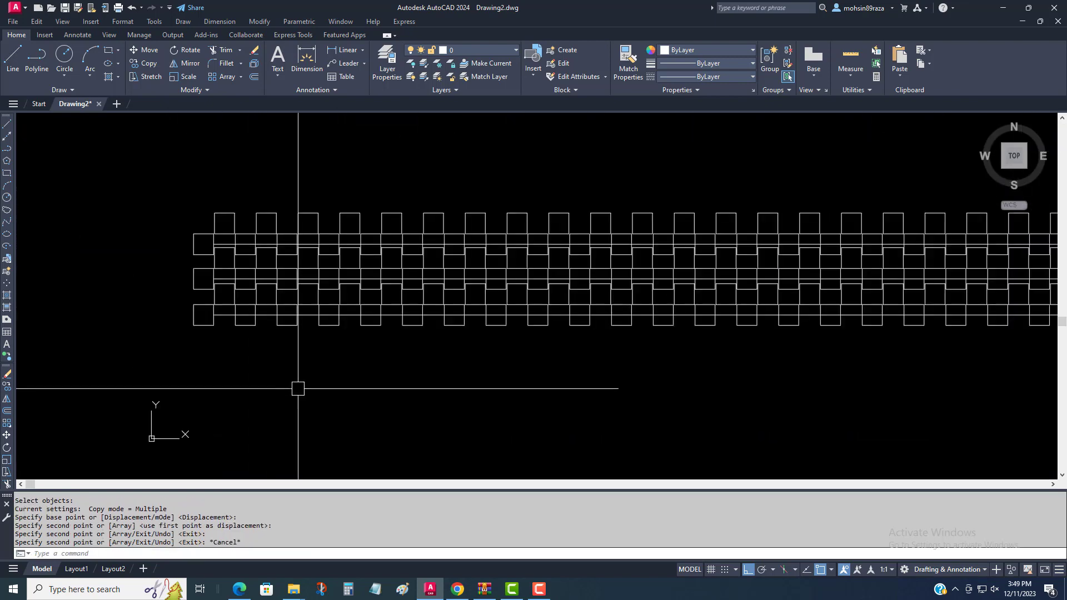
key("Escape")
key("Escape")
scroll(214, 340, "up", 2)
scroll(215, 338, "up", 2)
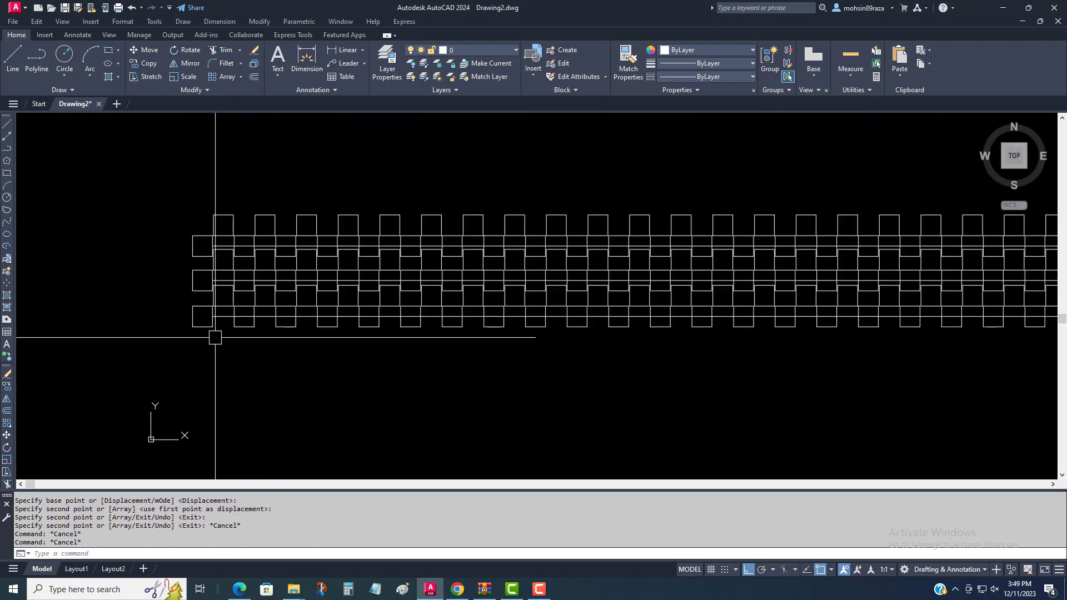
type("AR")
key("Return")
scroll(221, 276, "down", 4)
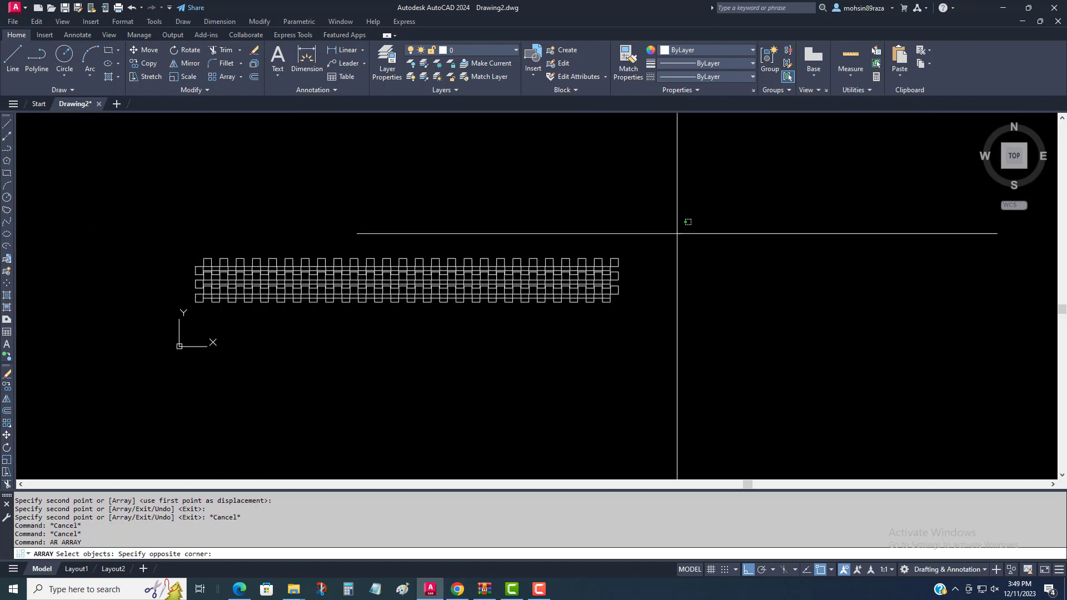
Cancel the array and window-select the whole pattern of squares to erase it
left_click(192, 262)
scroll(200, 262, "up", 4)
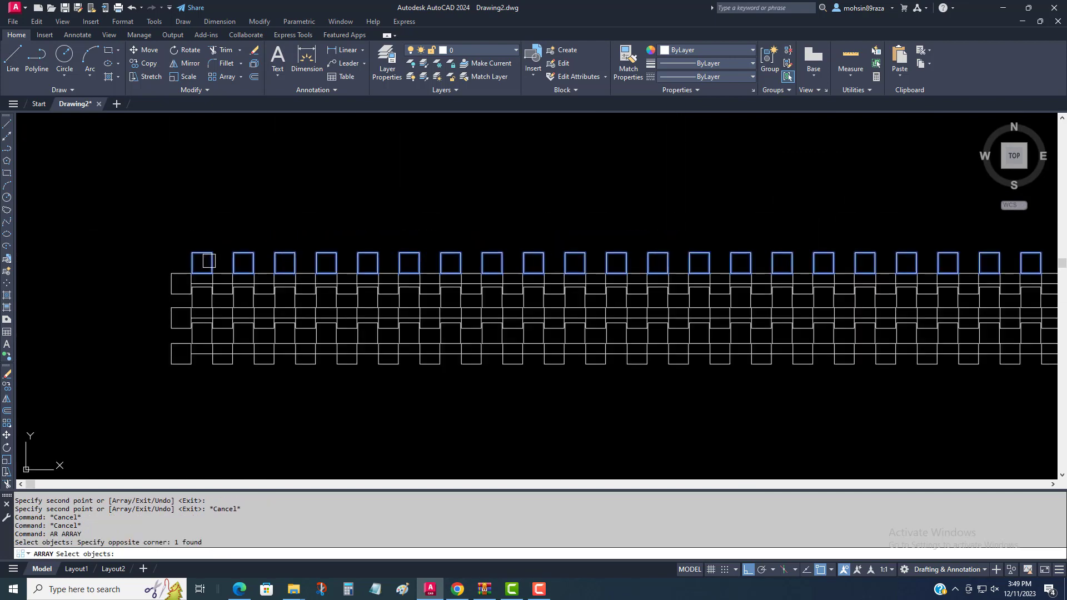
key("Escape")
key("Escape")
scroll(189, 289, "down", 4)
type("e")
key("Return")
left_click_drag(614, 214, 118, 354)
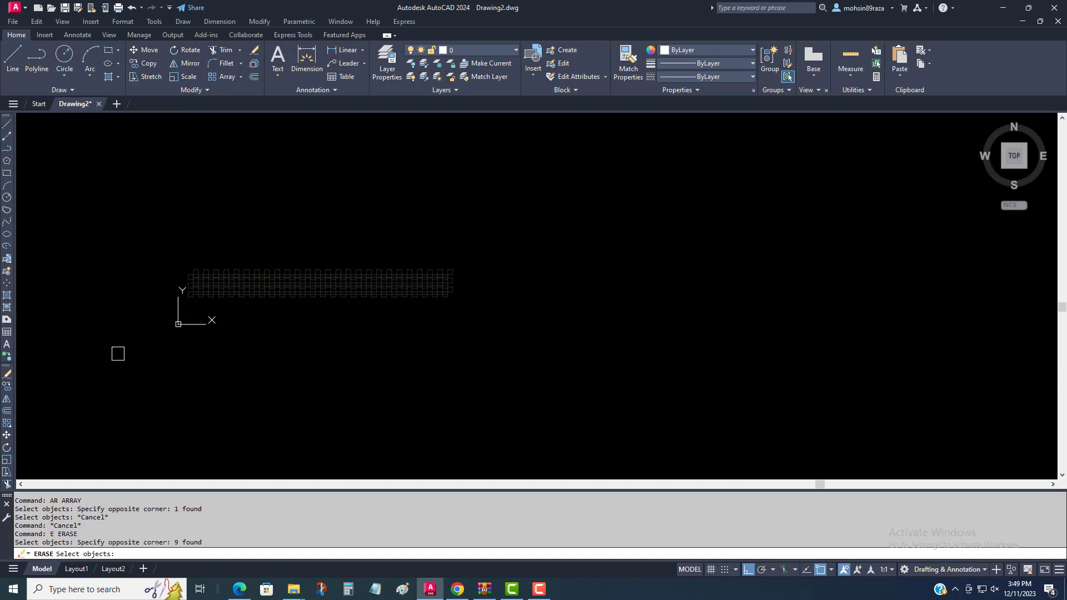
key("Return")
Zoom to the drawing extents and begin typing a new command
key("Escape")
type("z")
key("Return")
type("e")
key("Return")
key("Escape")
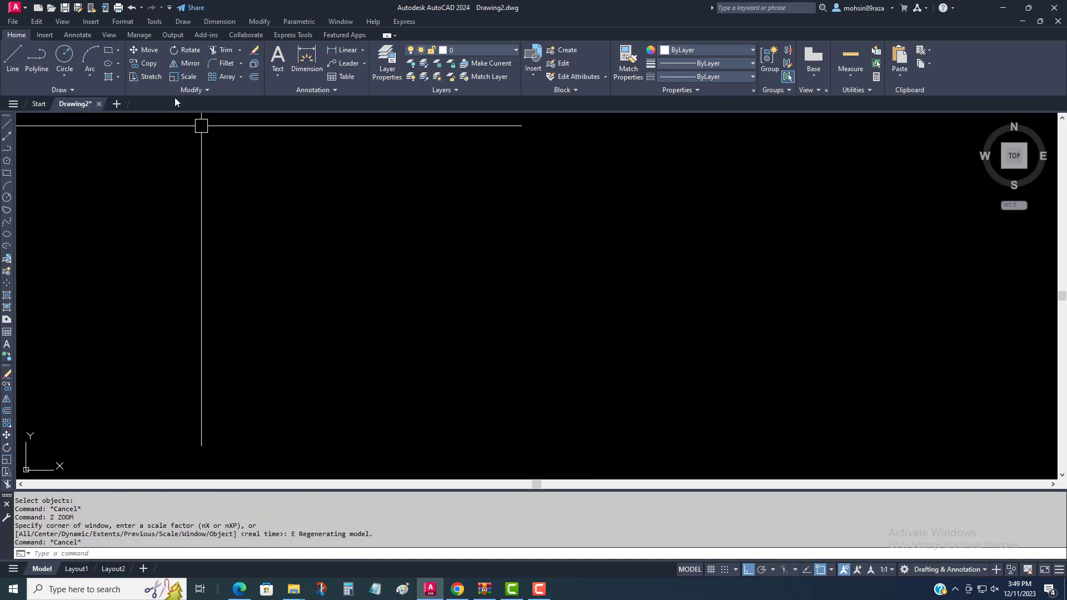
type("AP")
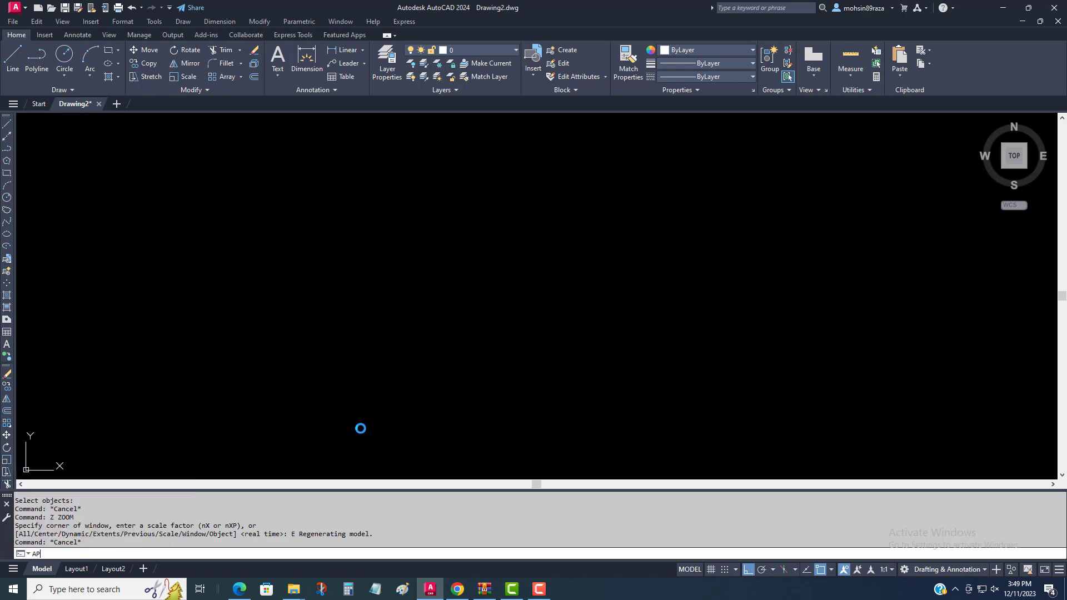
scroll(232, 200, "down", 4)
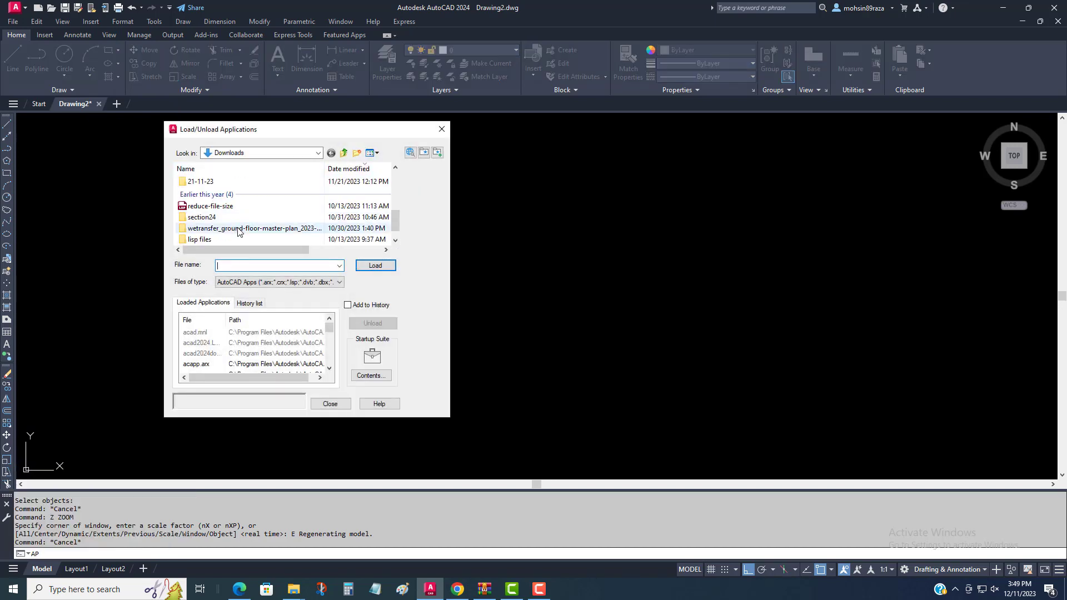
scroll(239, 220, "up", 2)
scroll(239, 220, "up", 3)
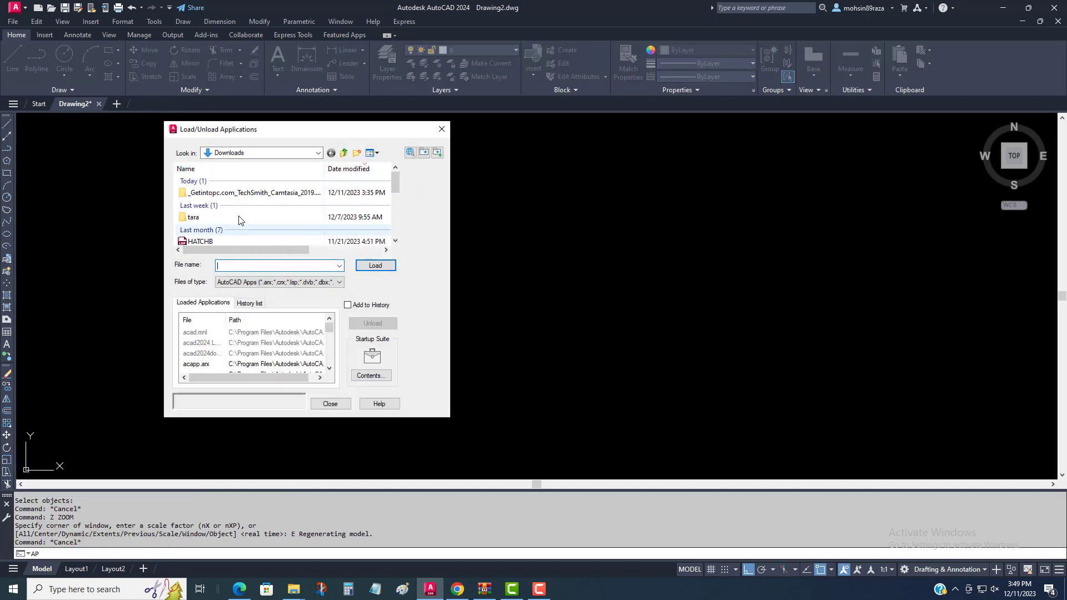
left_click(267, 153)
left_click(253, 298)
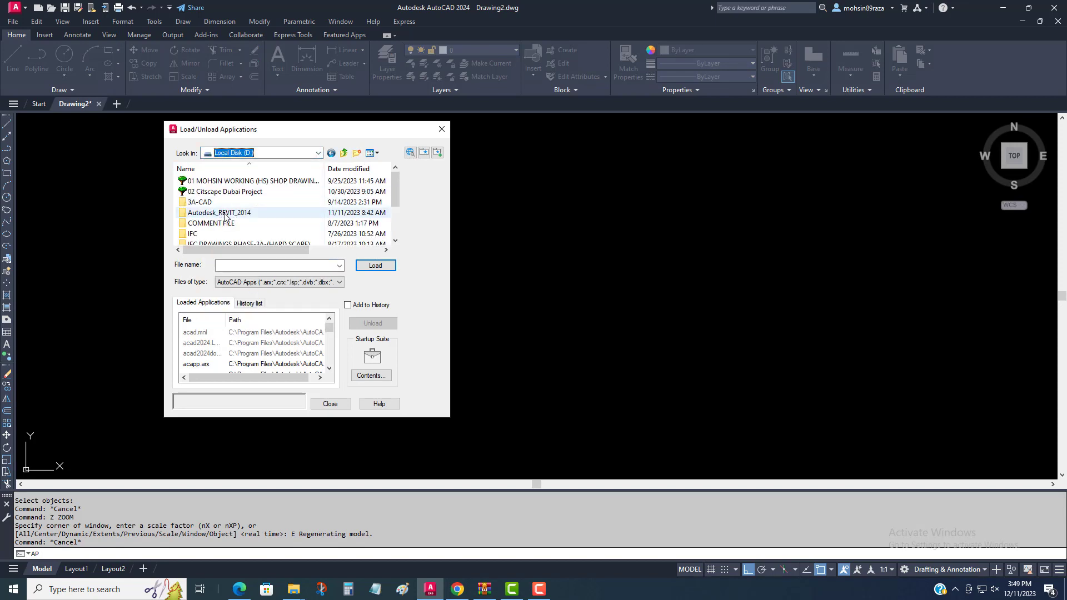
scroll(227, 219, "down", 3)
scroll(226, 212, "up", 1)
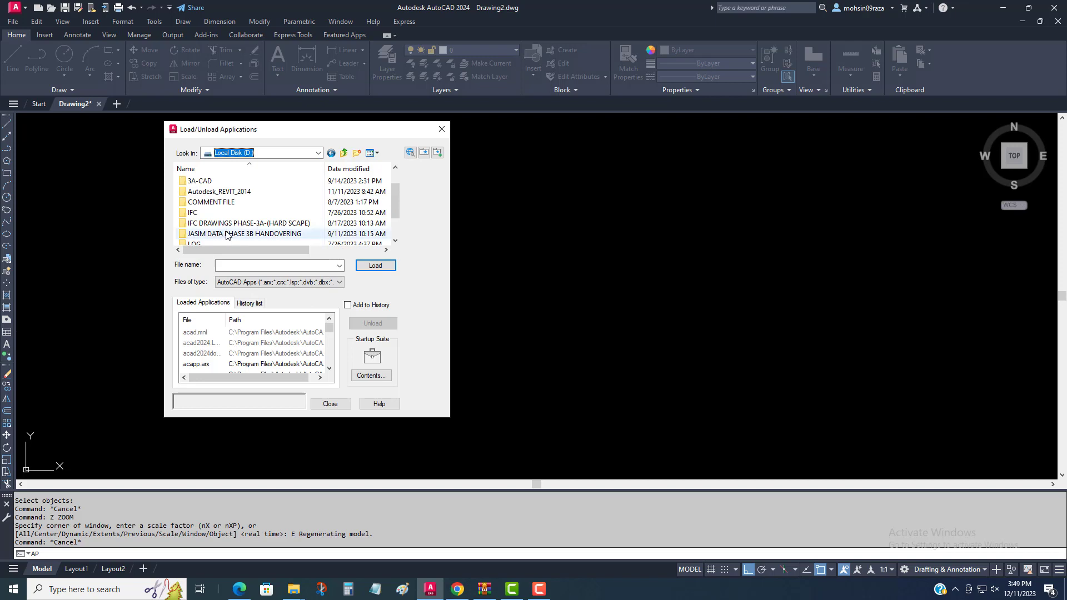
scroll(237, 216, "up", 1)
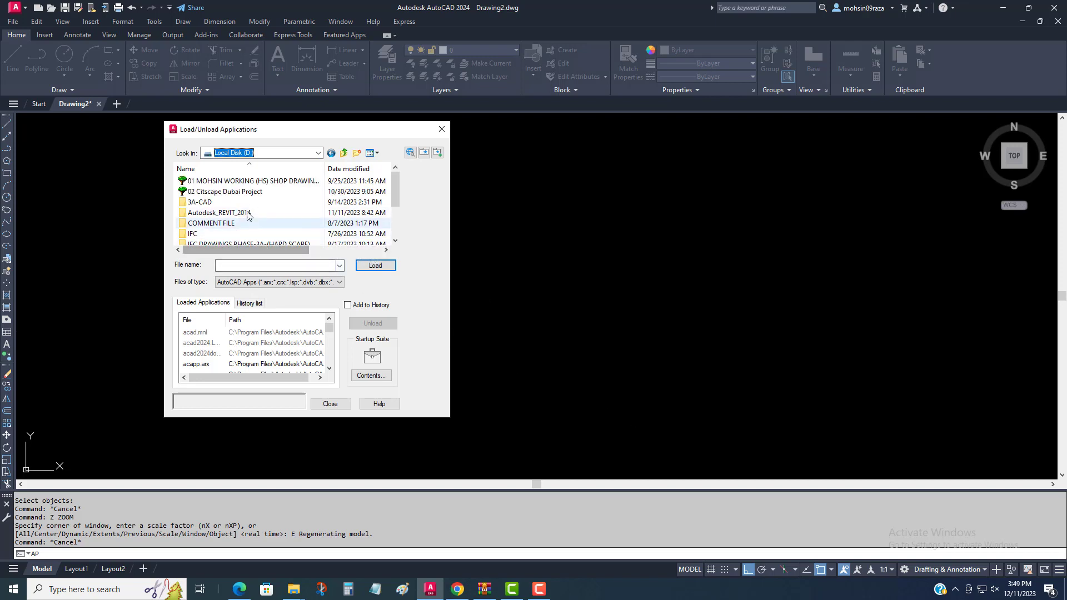
double_click(238, 192)
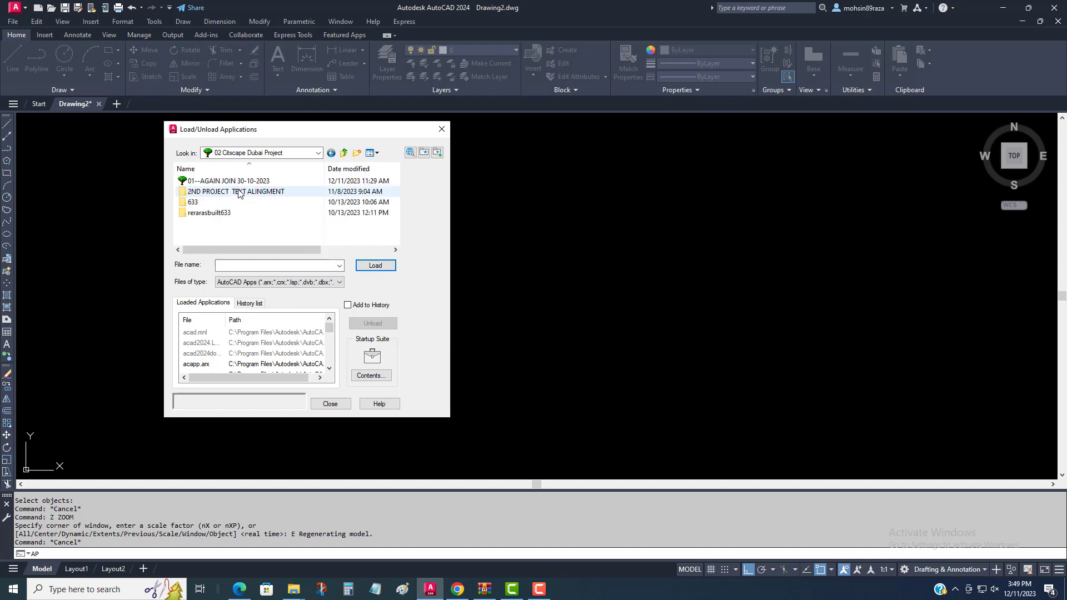
key("BackSpace")
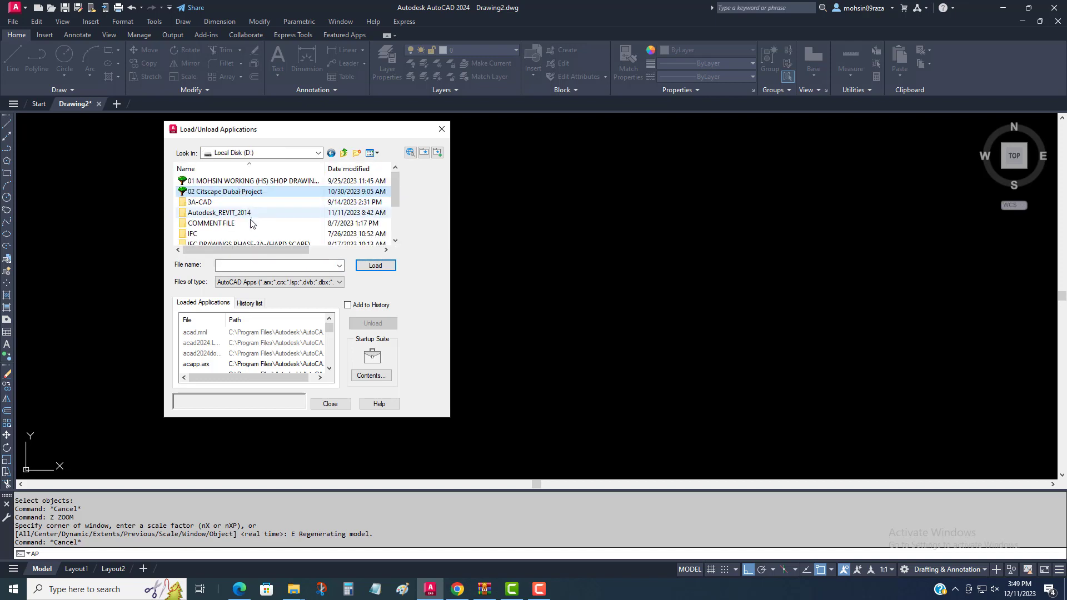
scroll(250, 223, "down", 1)
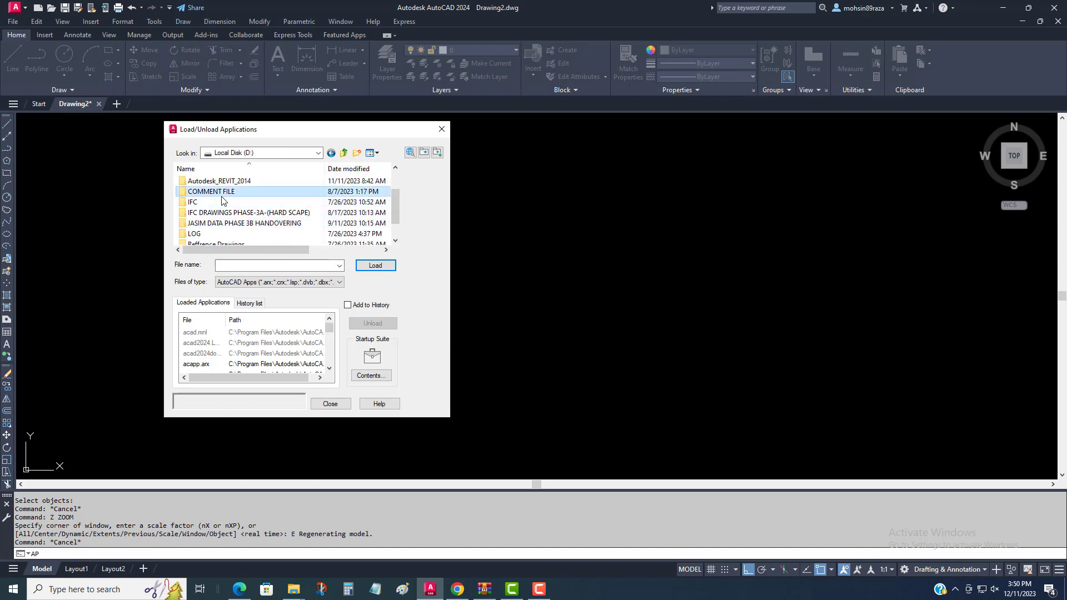
scroll(232, 228, "down", 1)
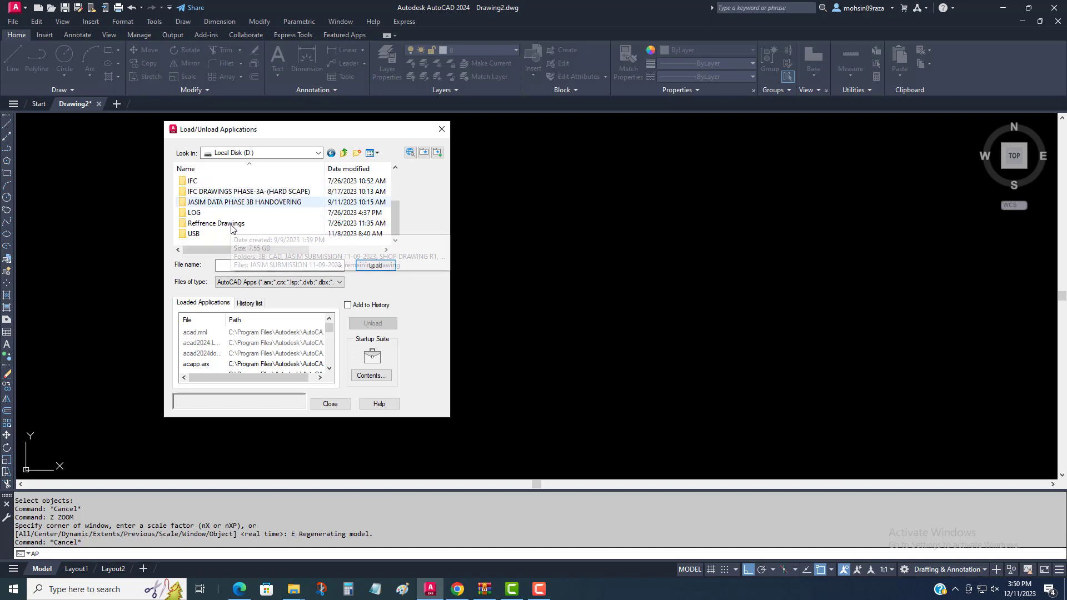
double_click(210, 233)
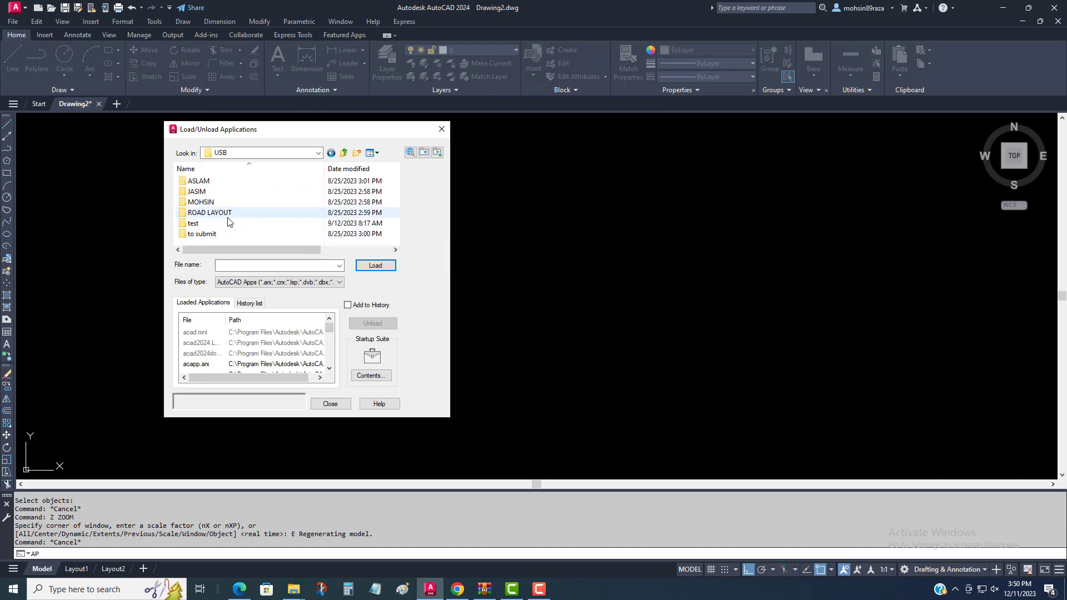
scroll(226, 227, "down", 1)
key("BackSpace")
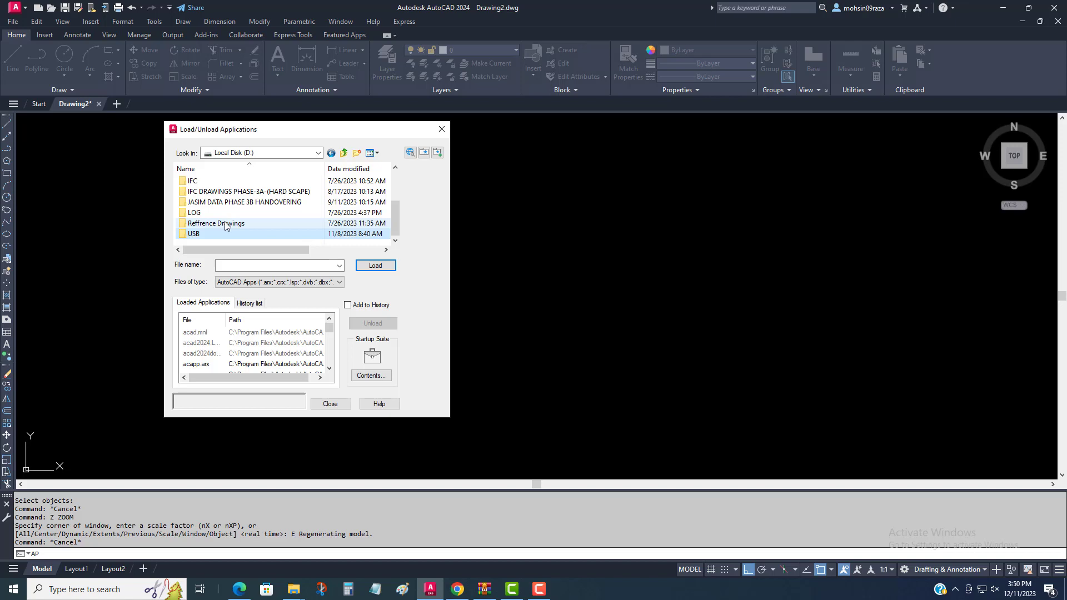
double_click(225, 225)
key("BackSpace")
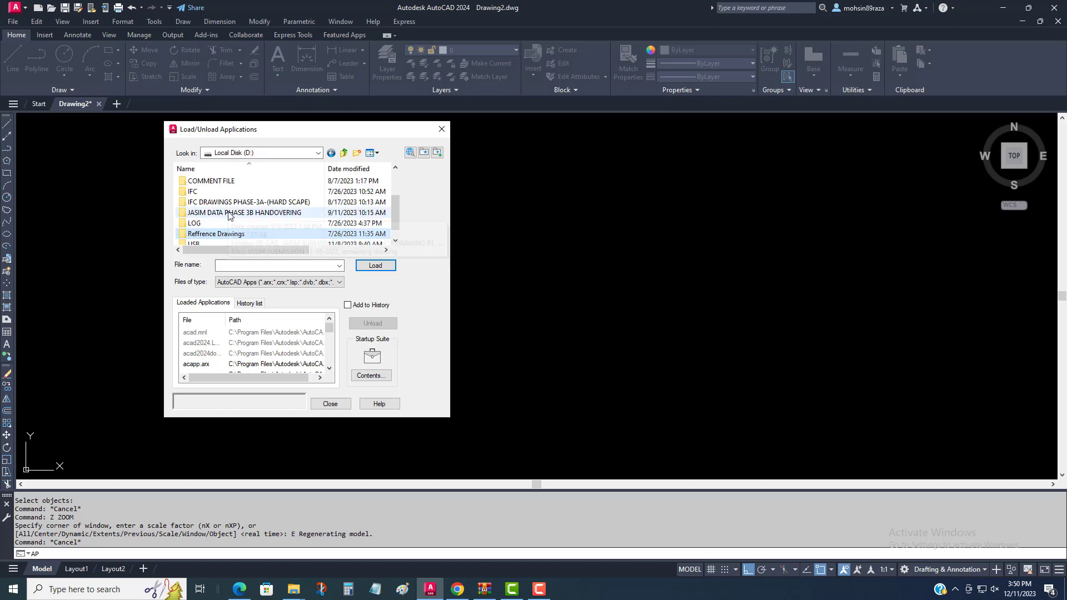
scroll(229, 215, "up", 2)
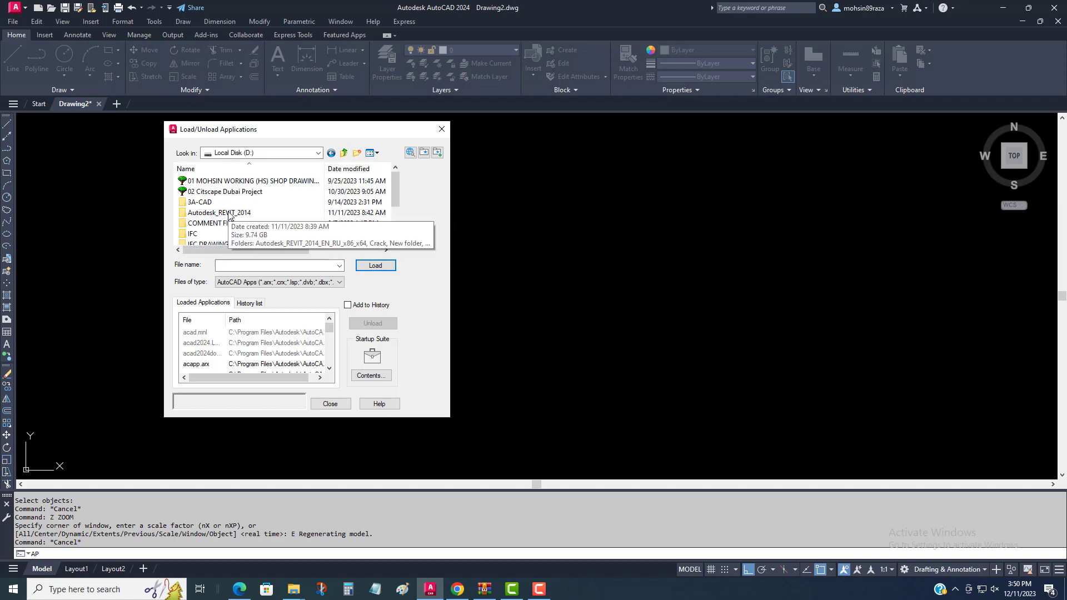
scroll(228, 217, "down", 2)
key("BackSpace")
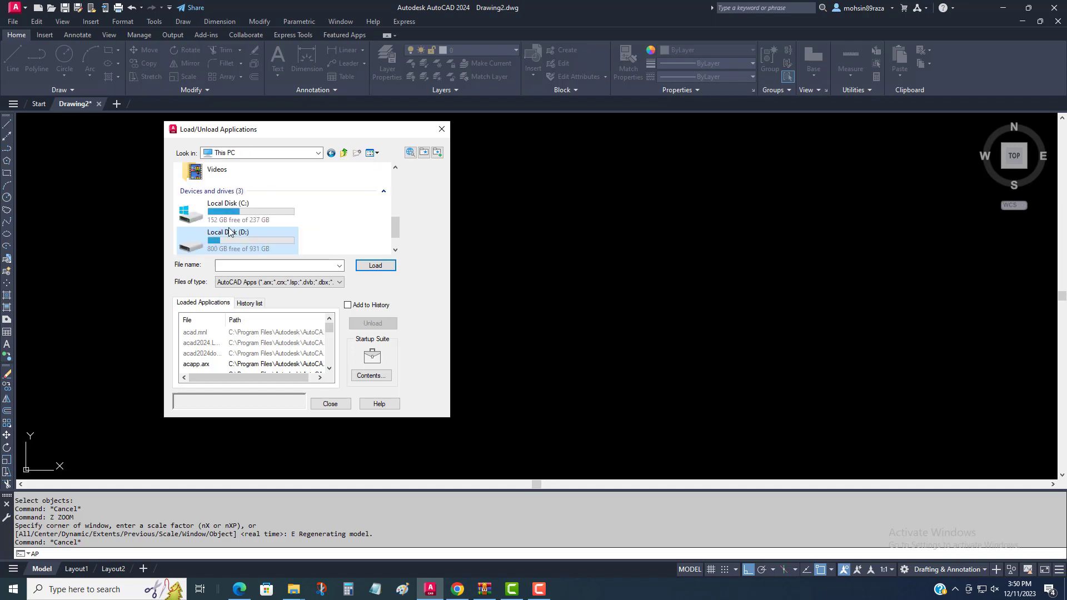
scroll(229, 233, "down", 1)
scroll(237, 232, "up", 3)
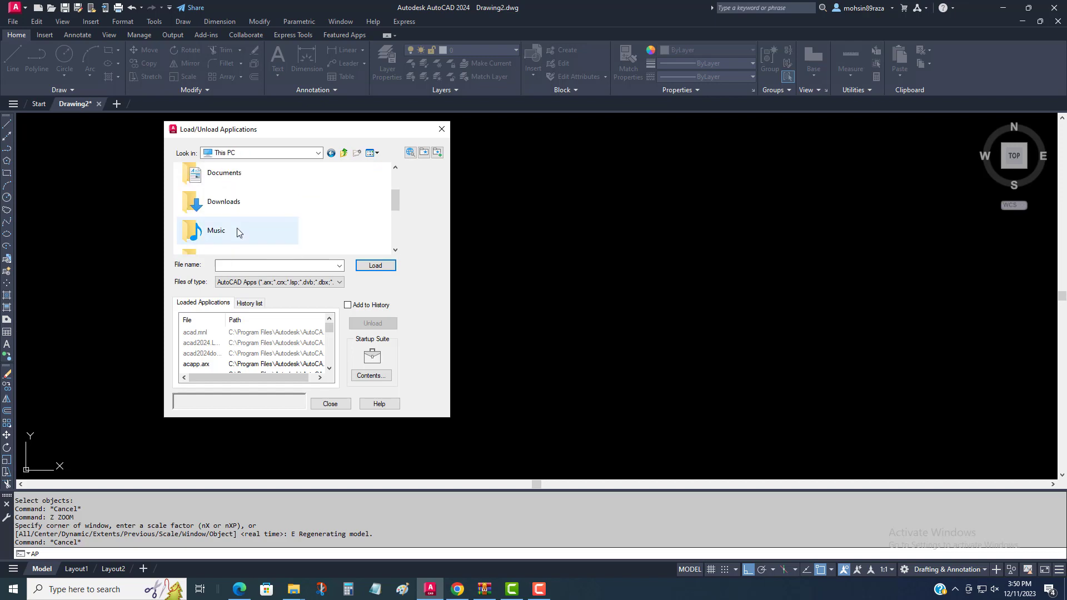
double_click(237, 211)
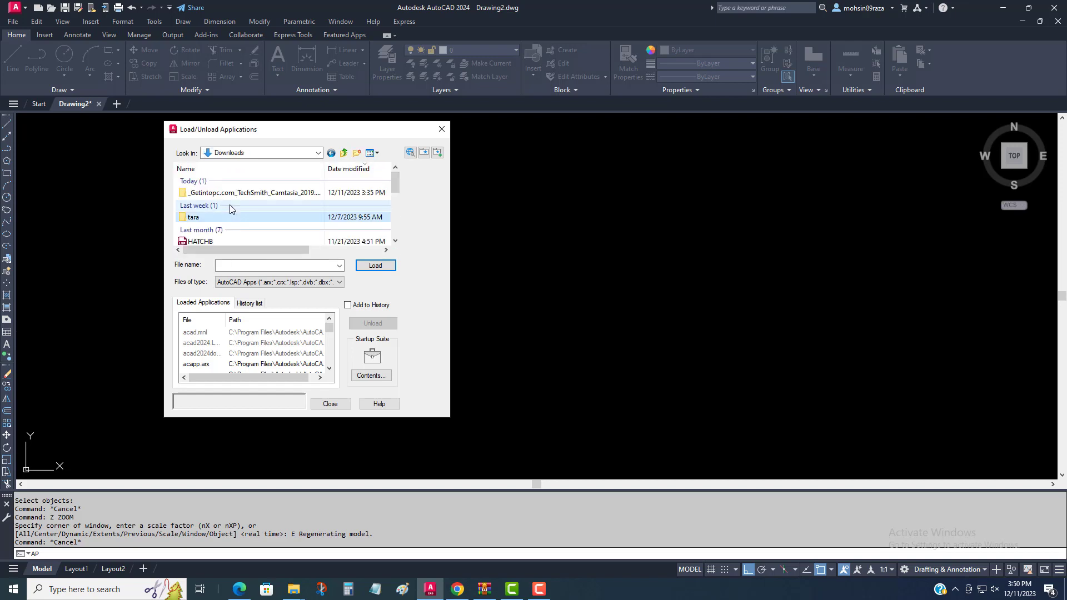
scroll(229, 206, "down", 5)
Load AreaM.lsp from the lisp files folder with Load Once, then close the loader
left_click(219, 222)
double_click(216, 224)
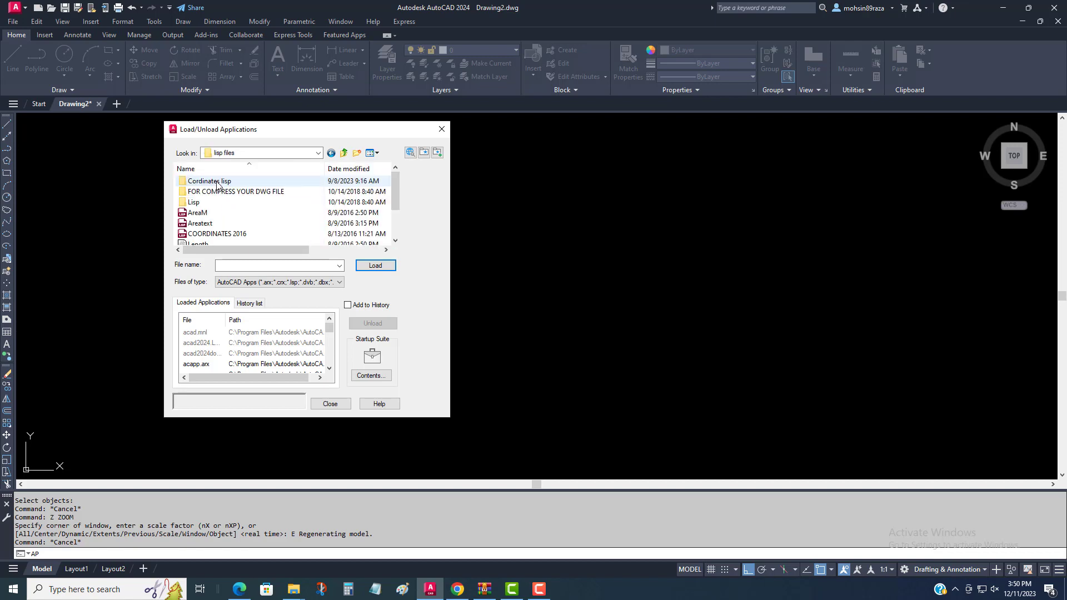
scroll(211, 211, "down", 2)
scroll(209, 220, "up", 2)
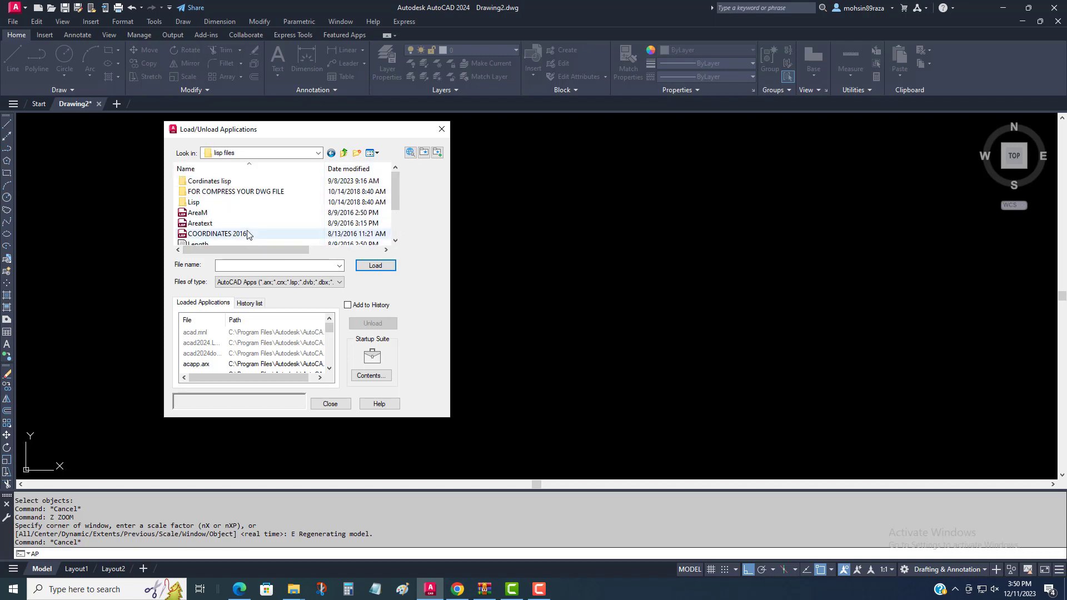
left_click(198, 213)
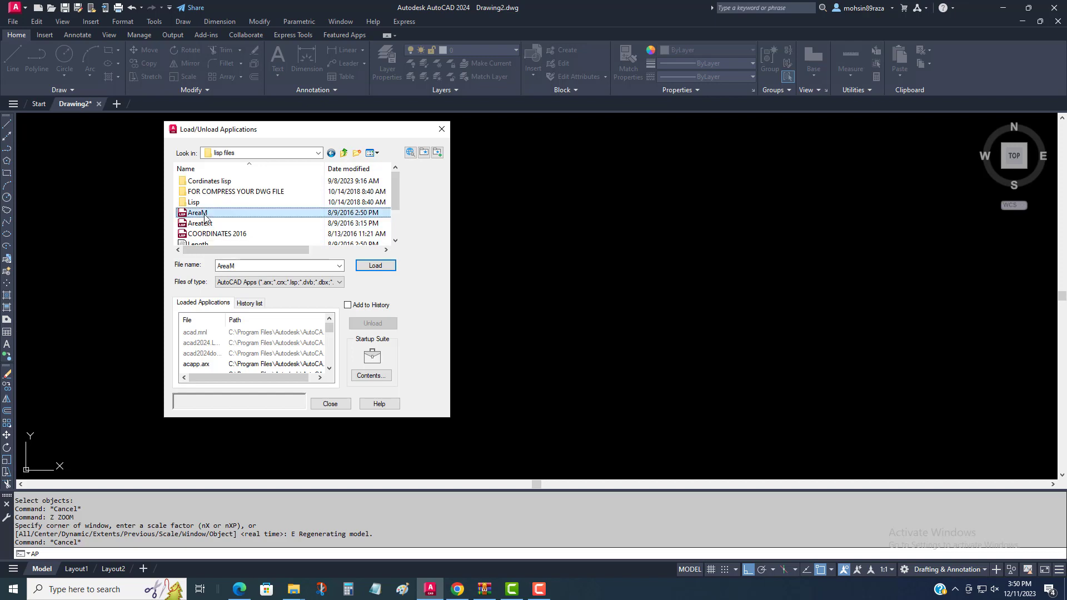
left_click(365, 266)
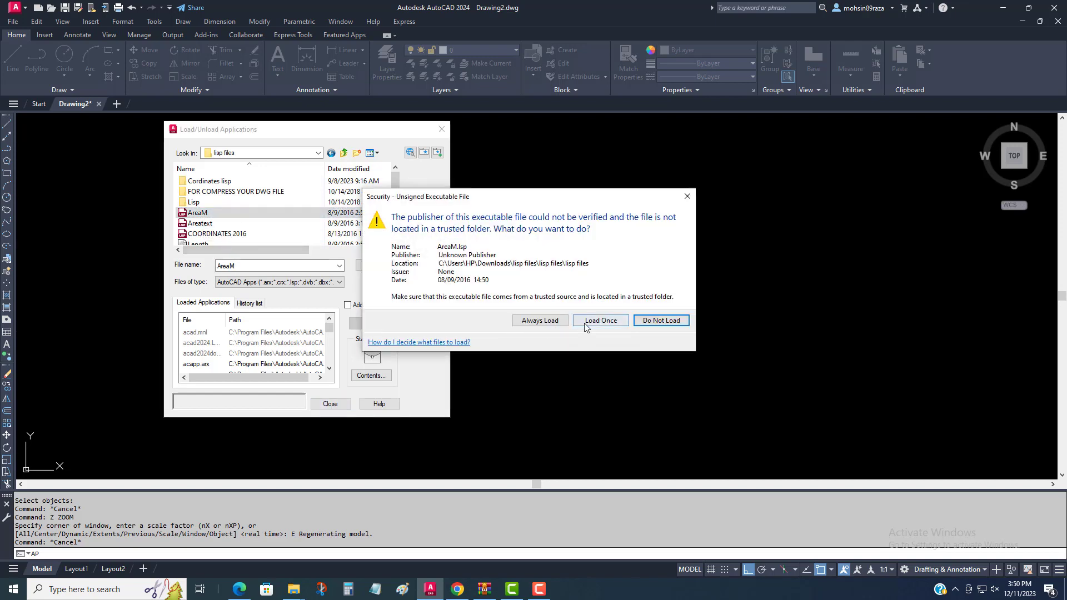
left_click(584, 322)
left_click(322, 406)
Draw a square rectangle by two opposite corners in the upper-left of the drawing
left_click(297, 323)
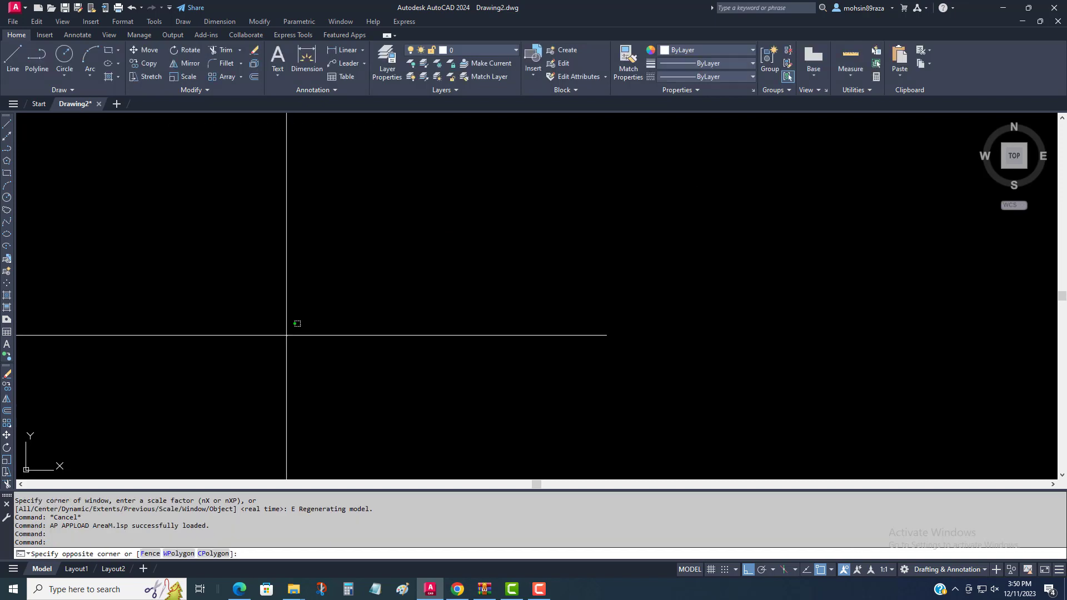
key("Escape")
key("Escape")
key("Escape")
type("REC")
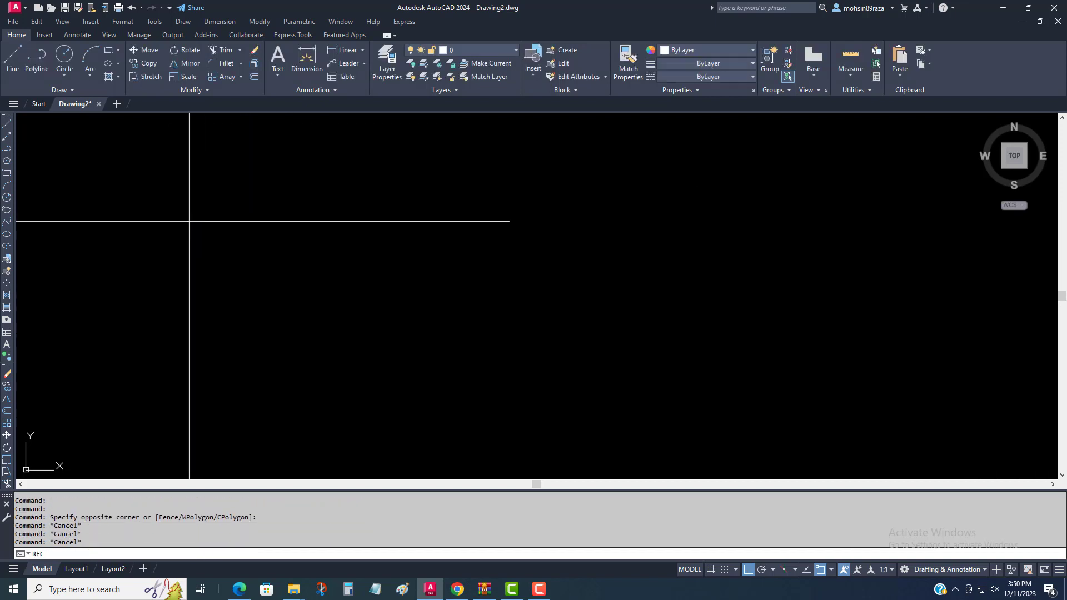
type("c")
key("Return")
left_click(165, 201)
left_click(283, 311)
key("Escape")
key("Escape")
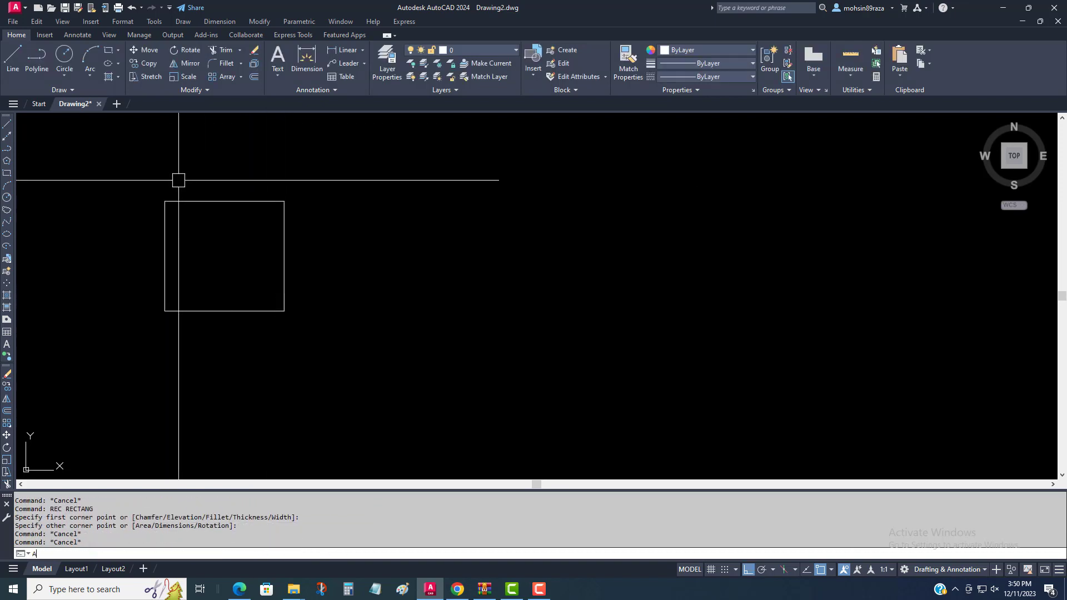
Enter the AP command again to reopen the application loader
left_click(178, 180)
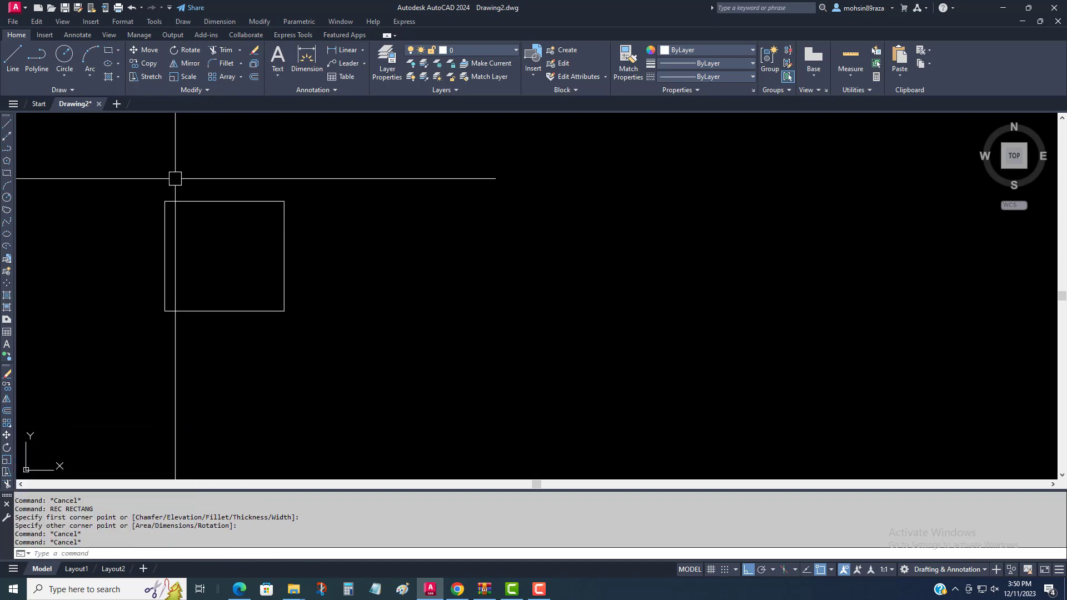
key("Escape")
type("p")
key("Return")
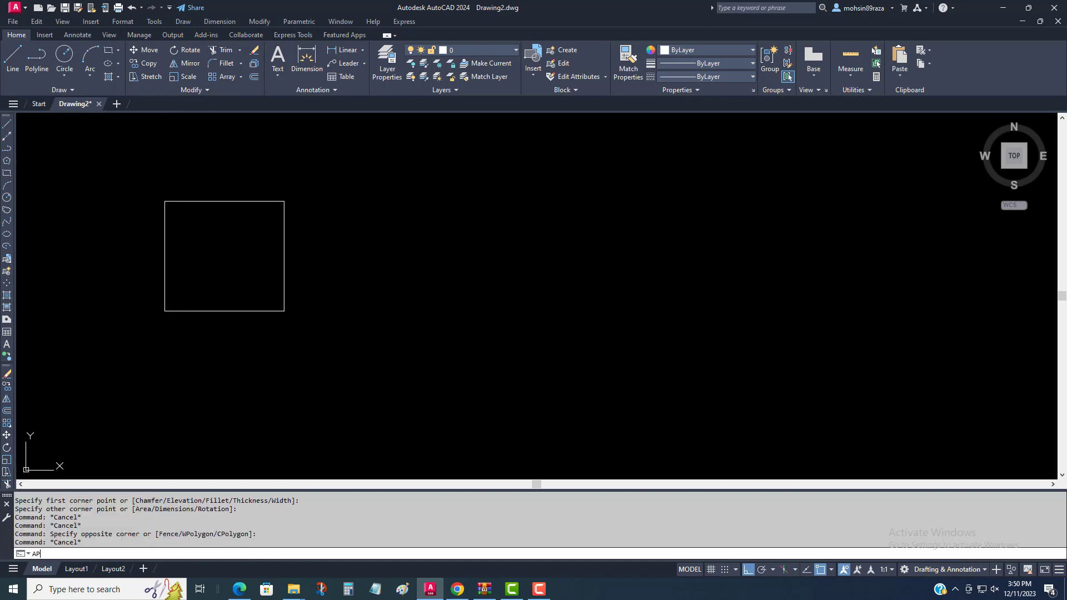
left_click(198, 213)
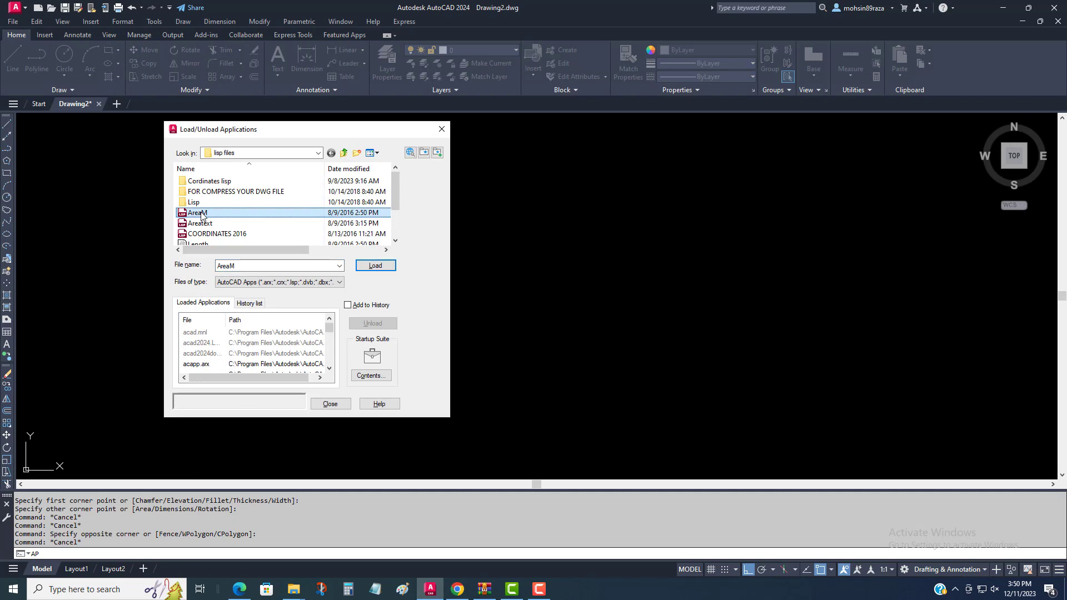
right_click(218, 214)
left_click(236, 217)
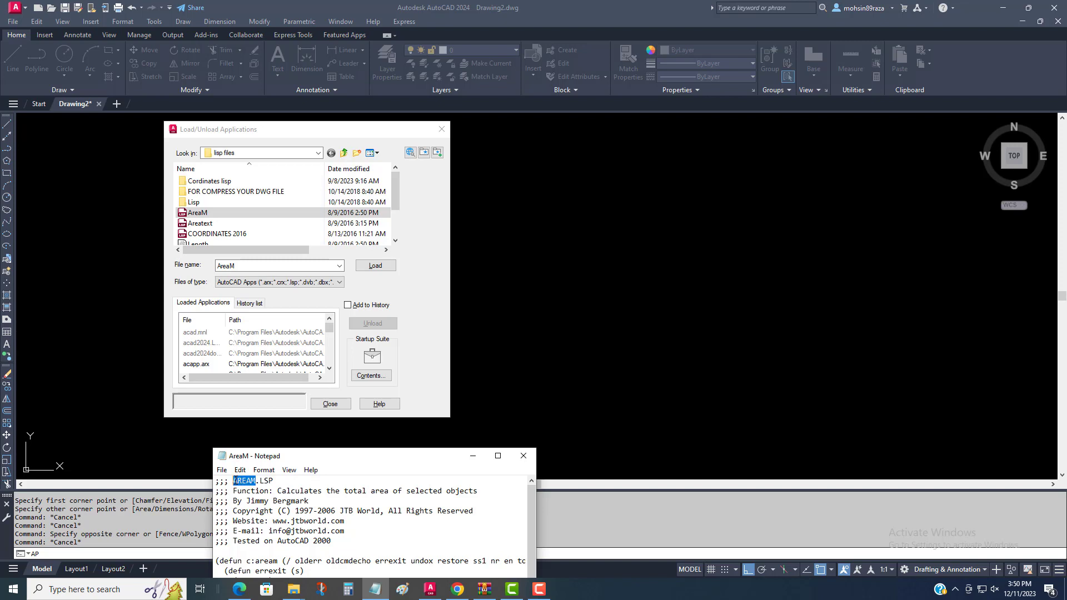
Close Notepad and the loader, then run AREAM on the square for total area 8.06841
left_click(345, 410)
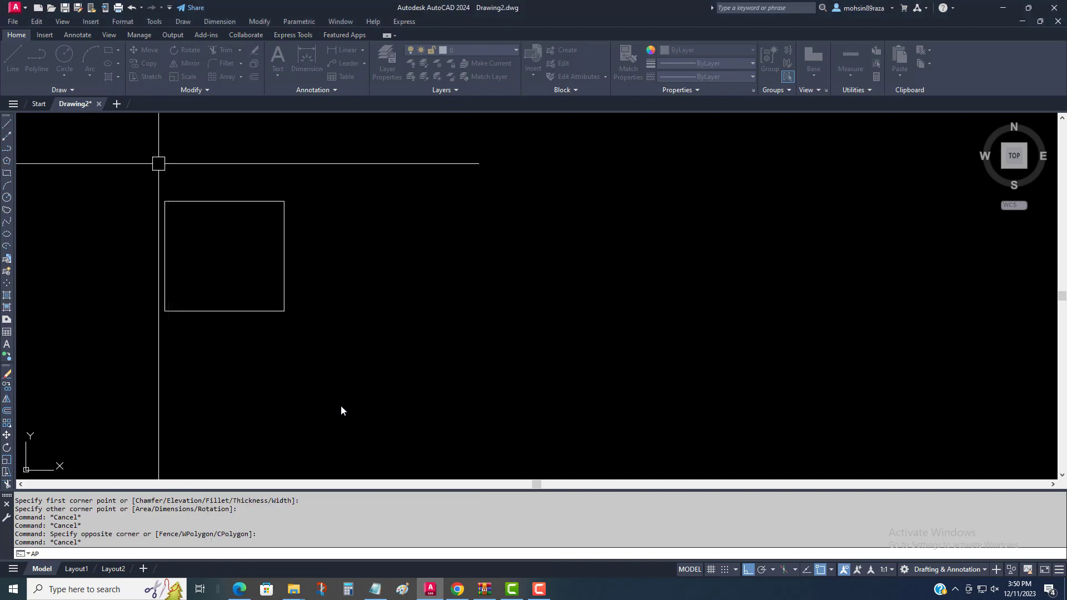
left_click(322, 473)
left_click(286, 469)
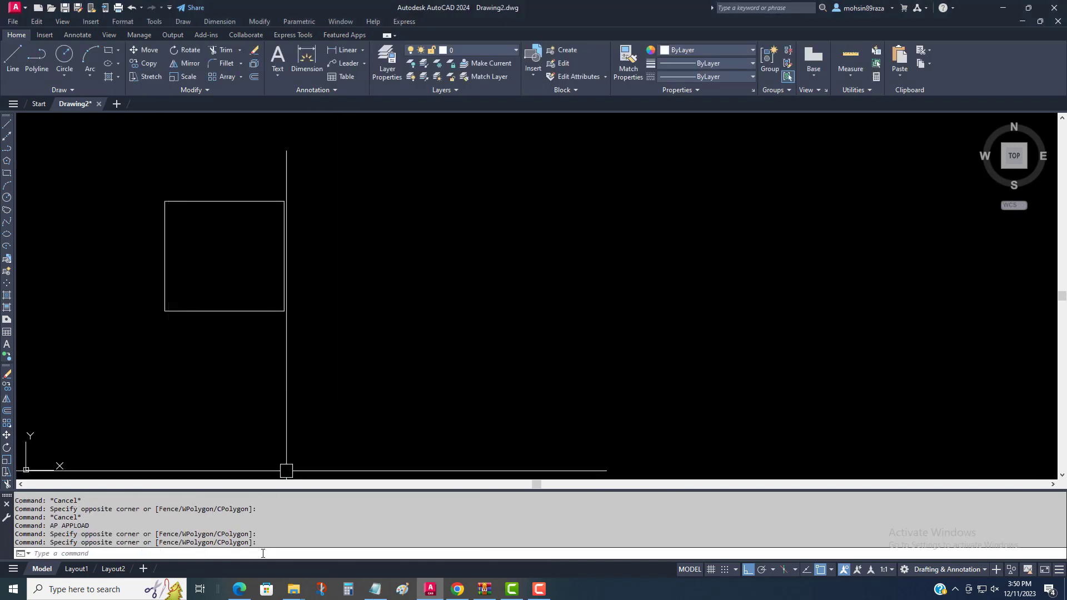
type("AREAM")
key("Return")
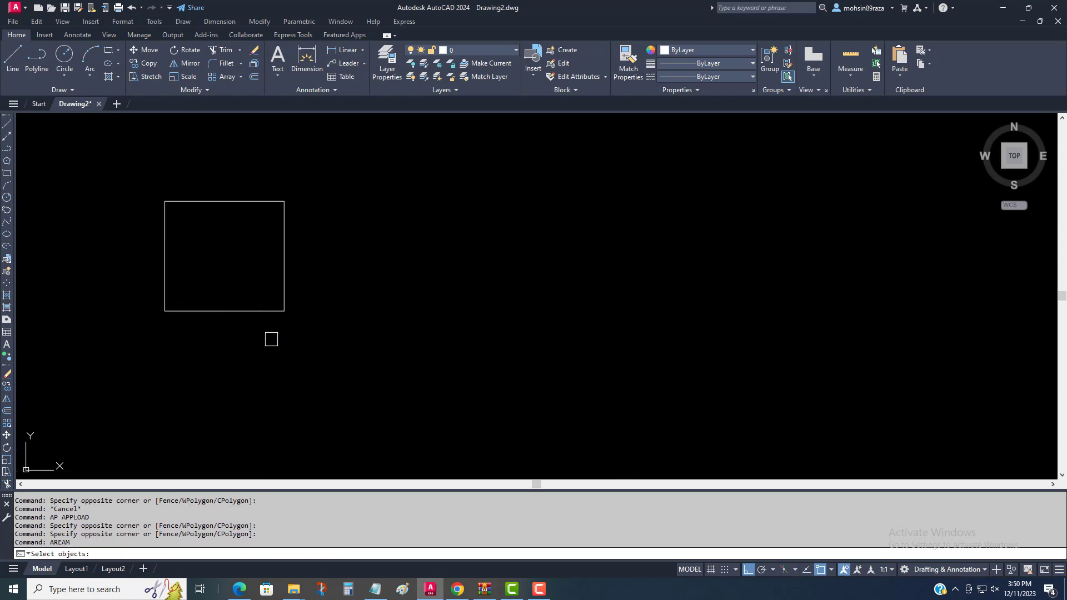
left_click(262, 310)
key("Return")
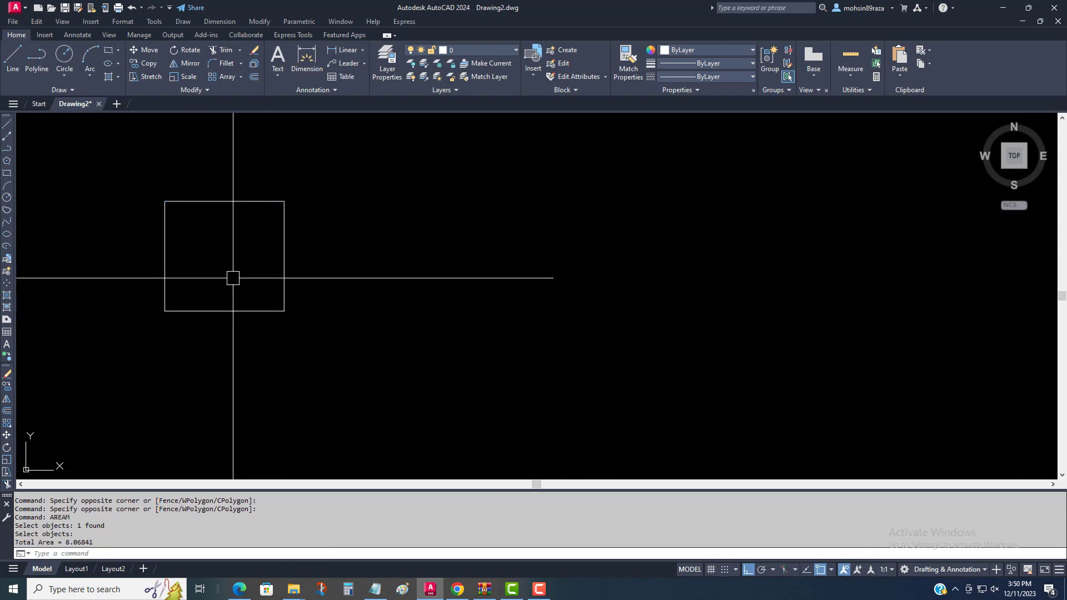
Reopen the Load/Unload Applications dialog with AP
scroll(275, 306, "down", 4)
scroll(248, 275, "up", 2)
scroll(249, 276, "up", 2)
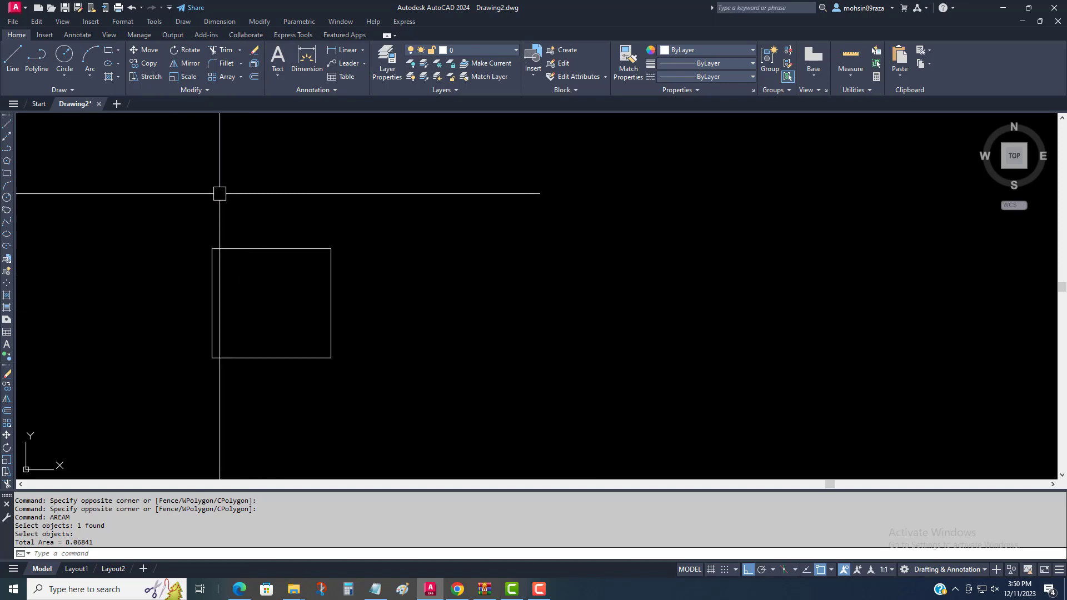
type("AP")
key("Return")
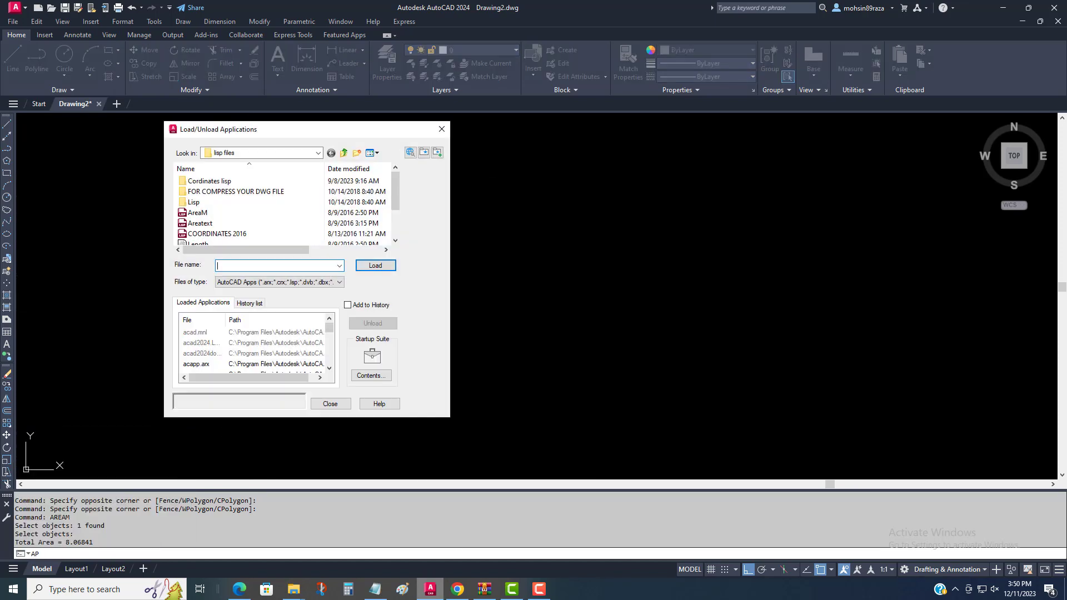
left_click(374, 590)
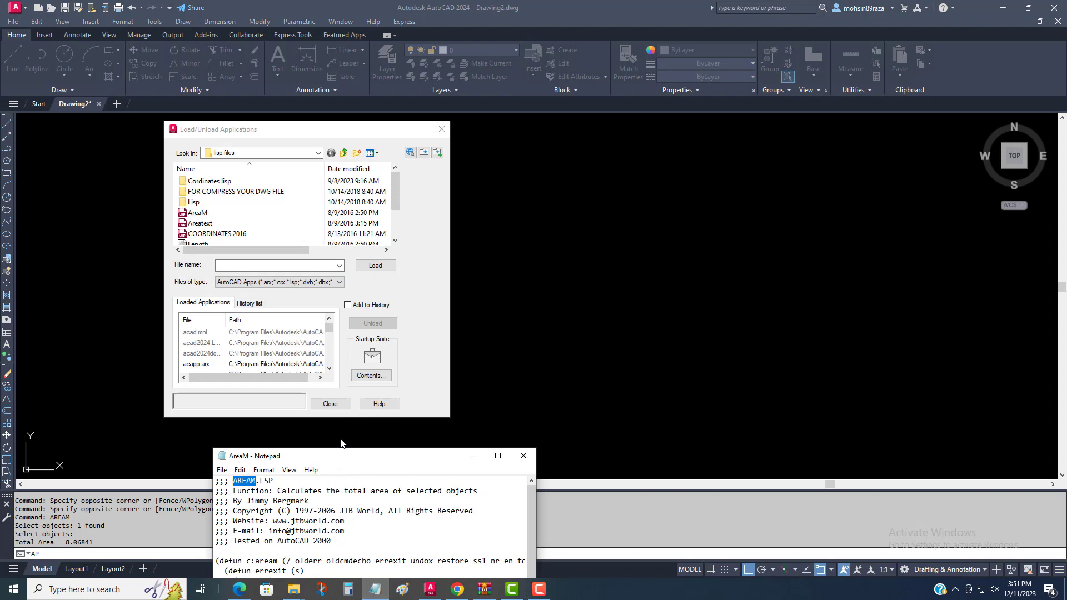
left_click_drag(342, 448, 344, 349)
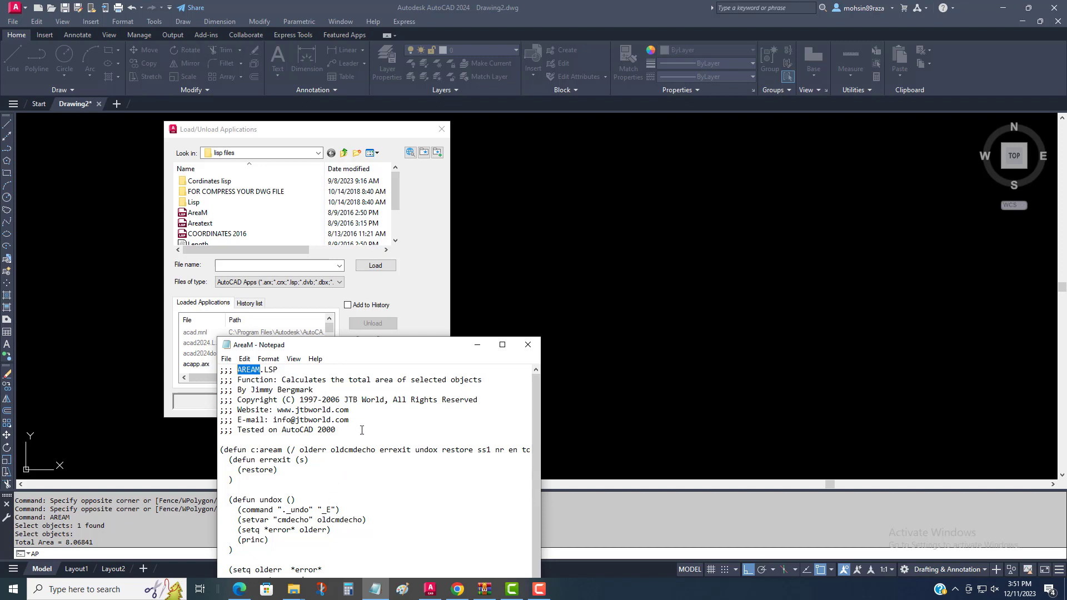
key("Down")
Close the AreaM source, load Areatext.lsp with Load Once, and close the loader
left_click(528, 345)
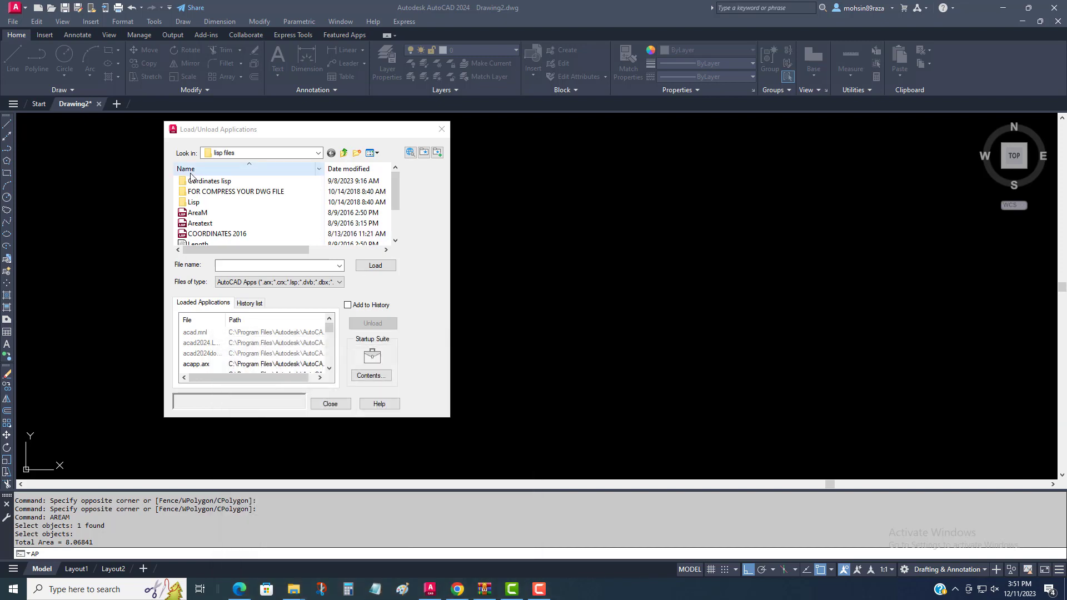
left_click(200, 223)
left_click(375, 265)
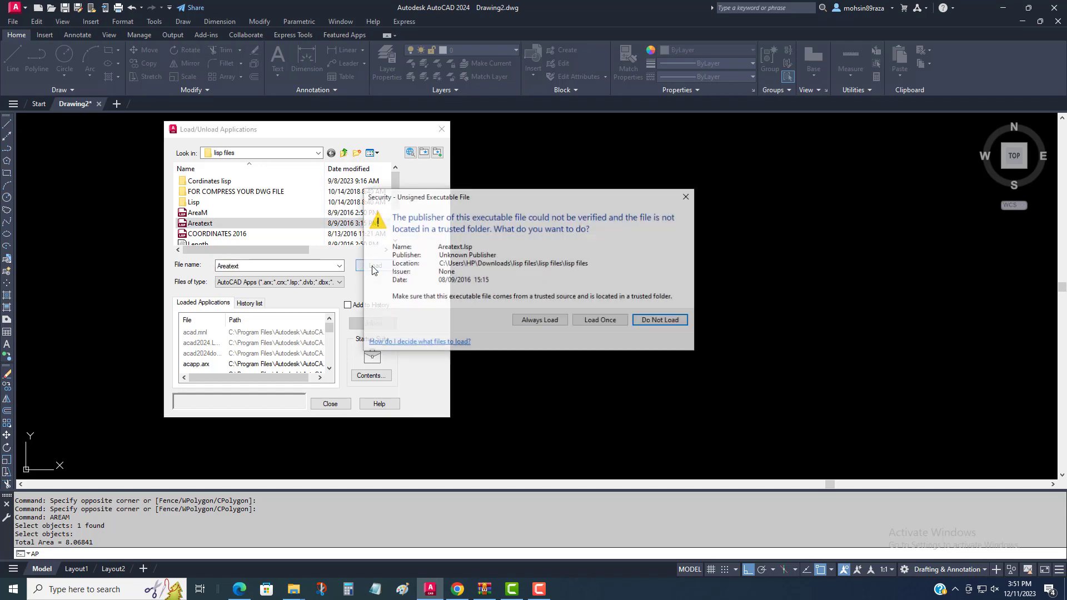
left_click(608, 321)
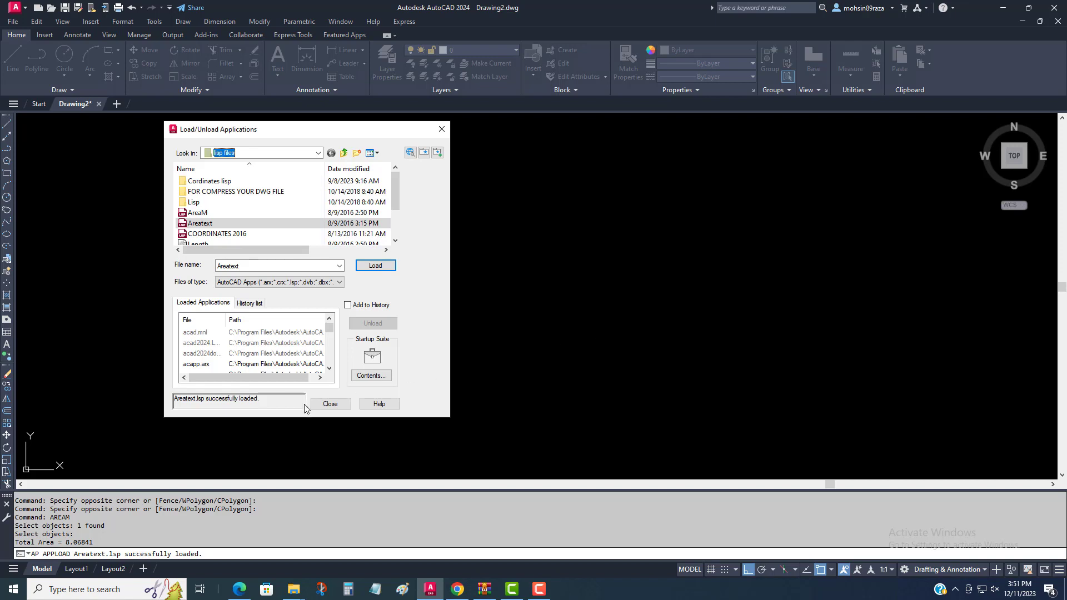
left_click(330, 404)
left_click(300, 248)
key("Escape")
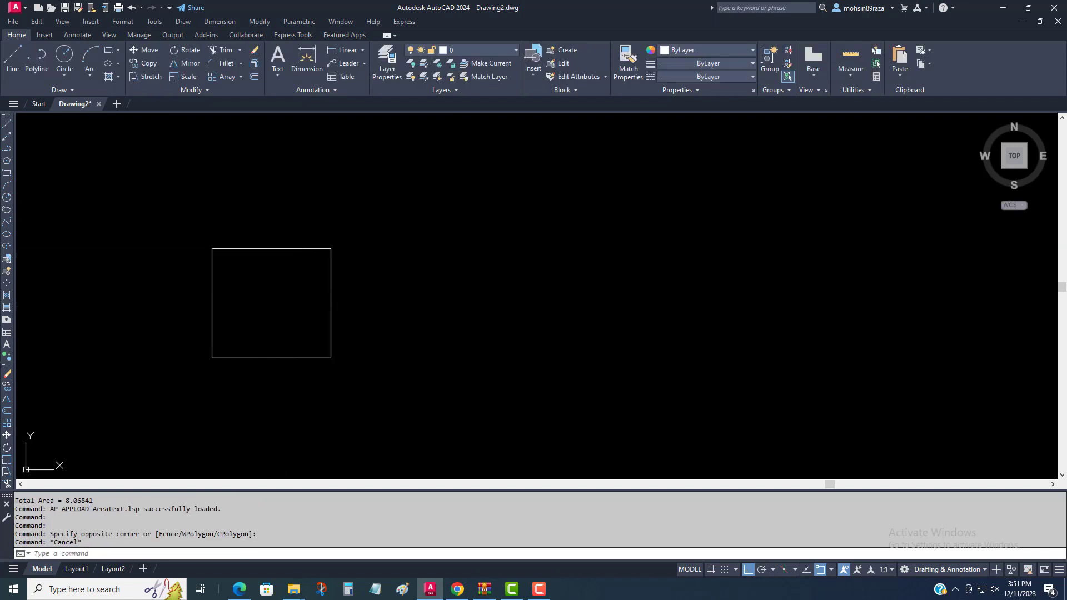
key("Escape")
type("ar")
key("Return")
left_click(291, 248)
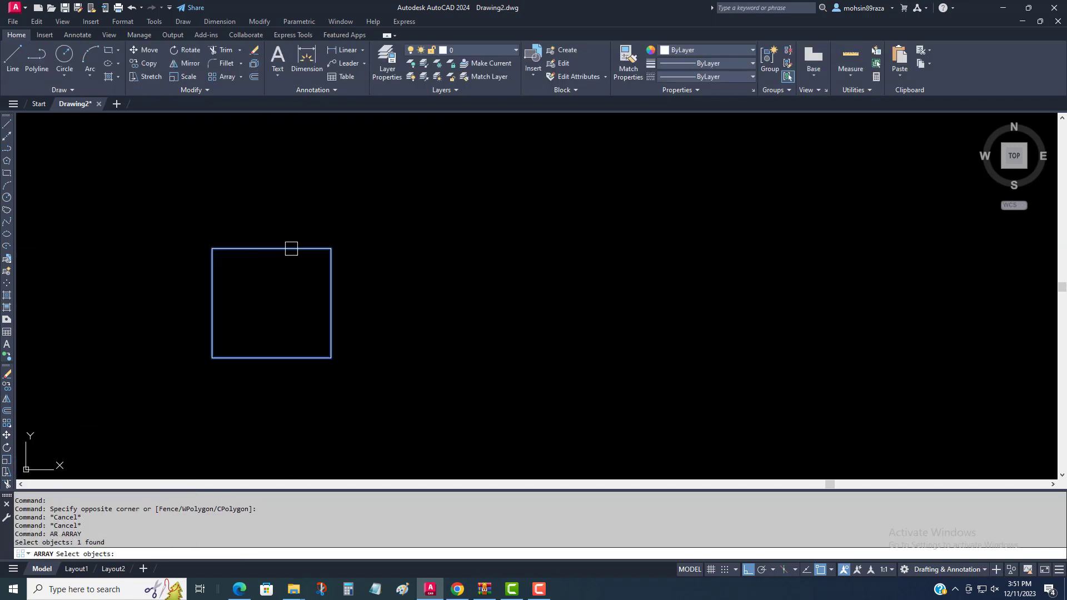
key("Return")
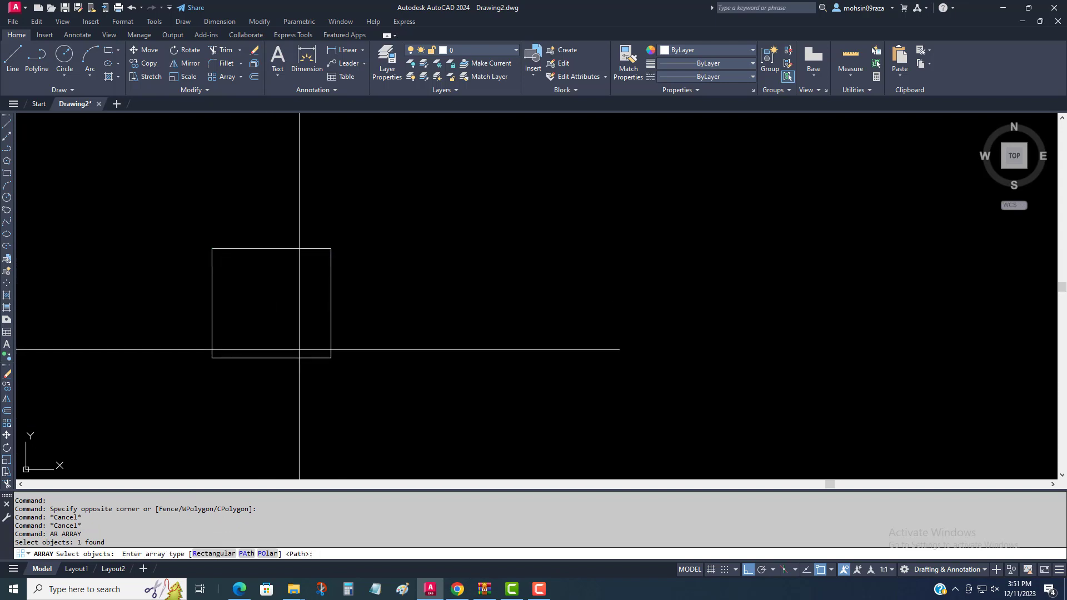
type("P")
key("Return")
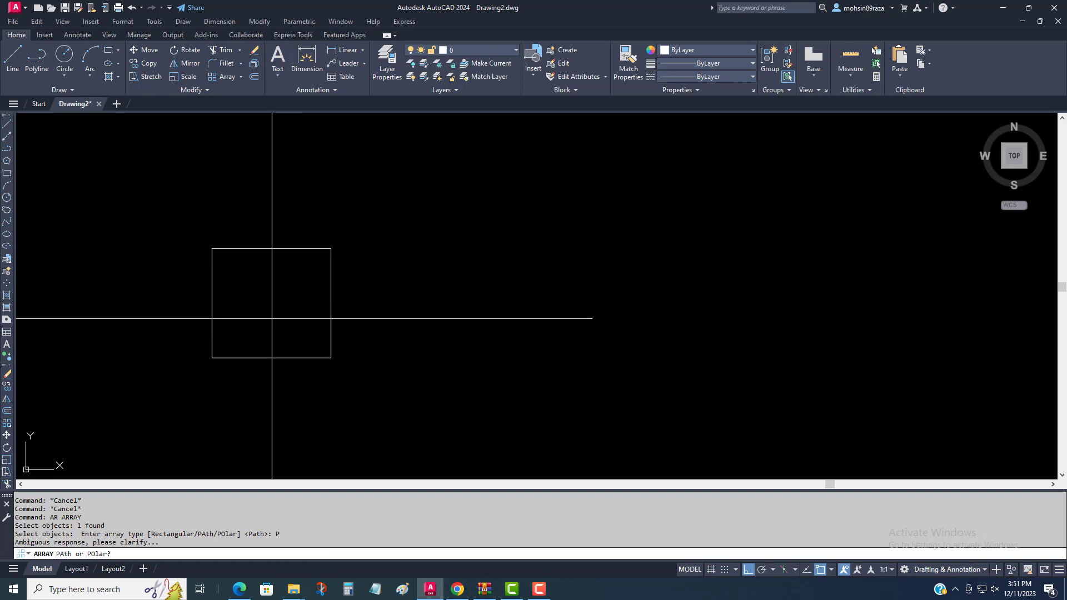
key("Escape")
key("Escape")
key("Escape")
key("Escape")
key("Escape")
key("Escape")
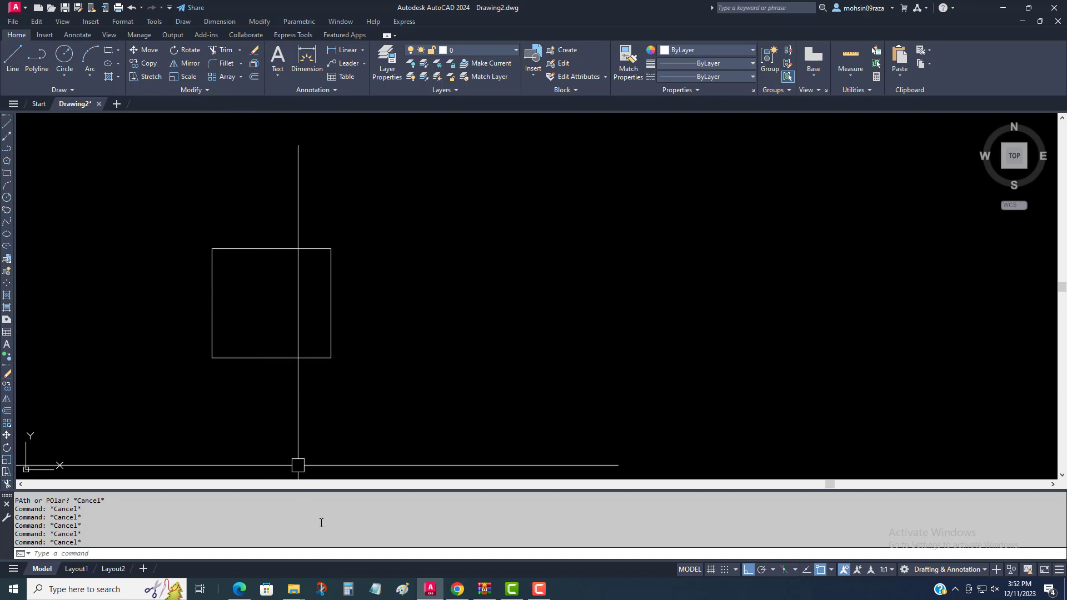
left_click(539, 589)
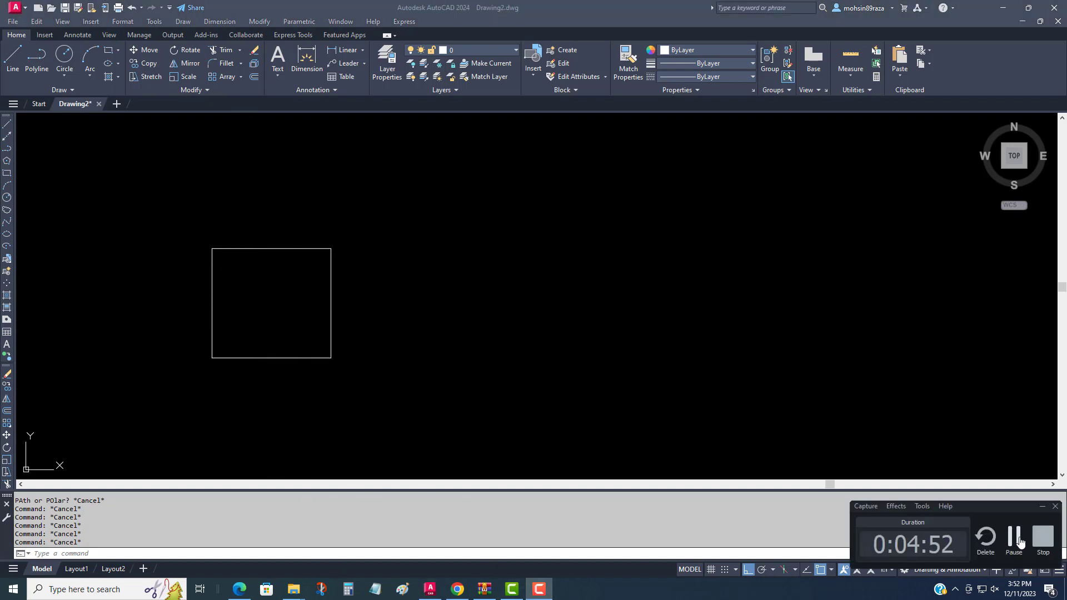
left_click(1042, 506)
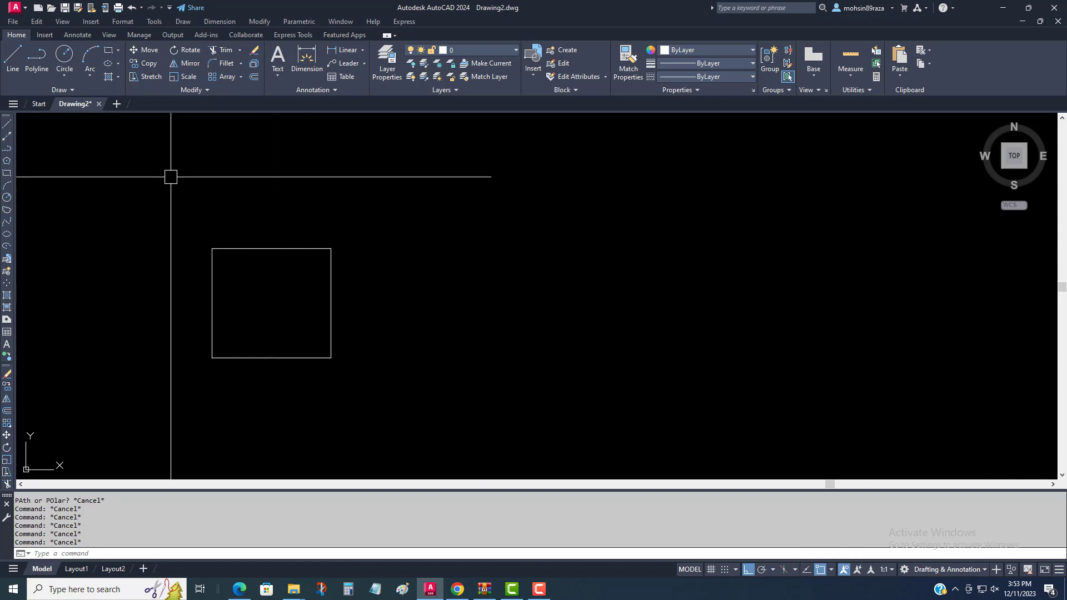
type("AP")
key("Return")
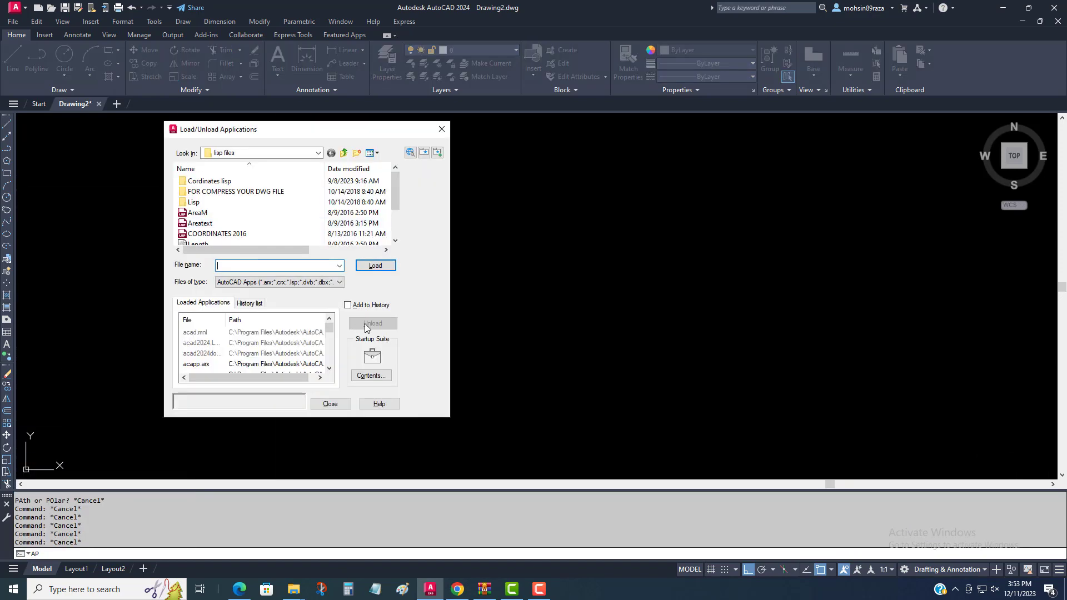
scroll(214, 229, "down", 1)
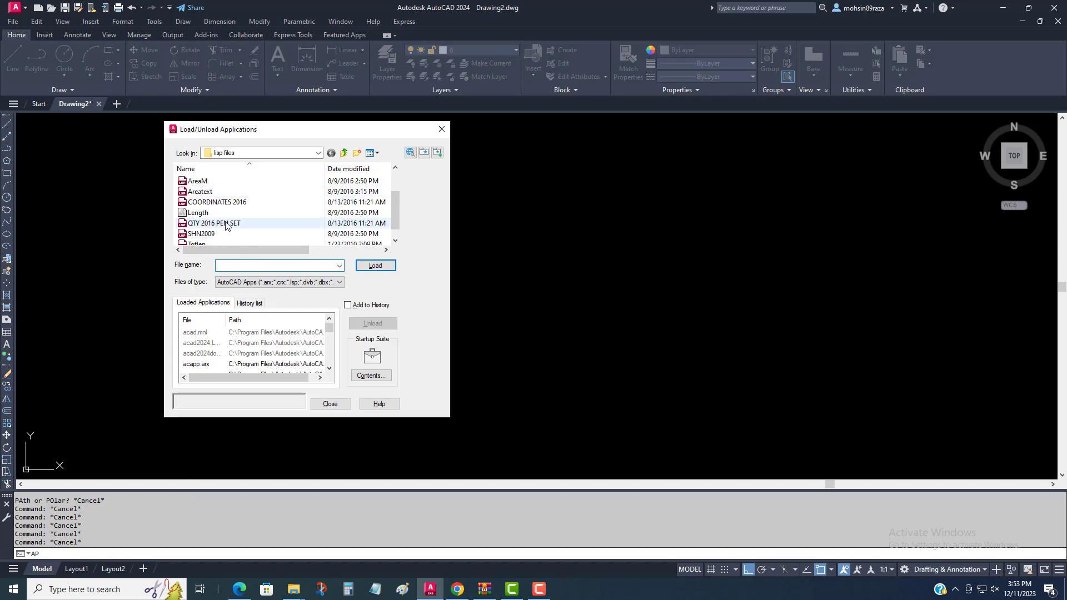
left_click(210, 195)
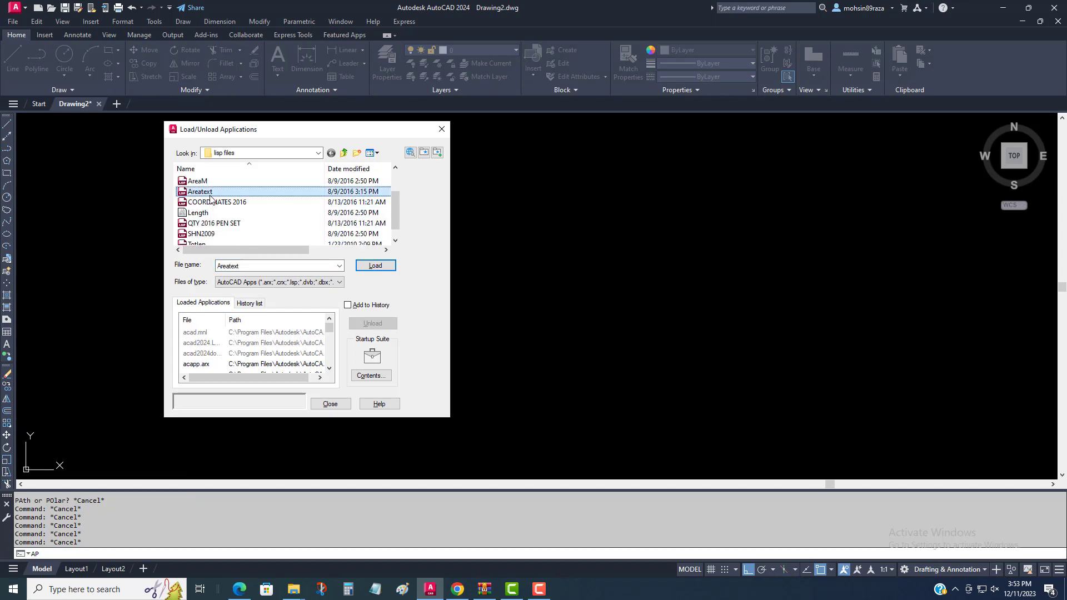
right_click(211, 195)
left_click(234, 221)
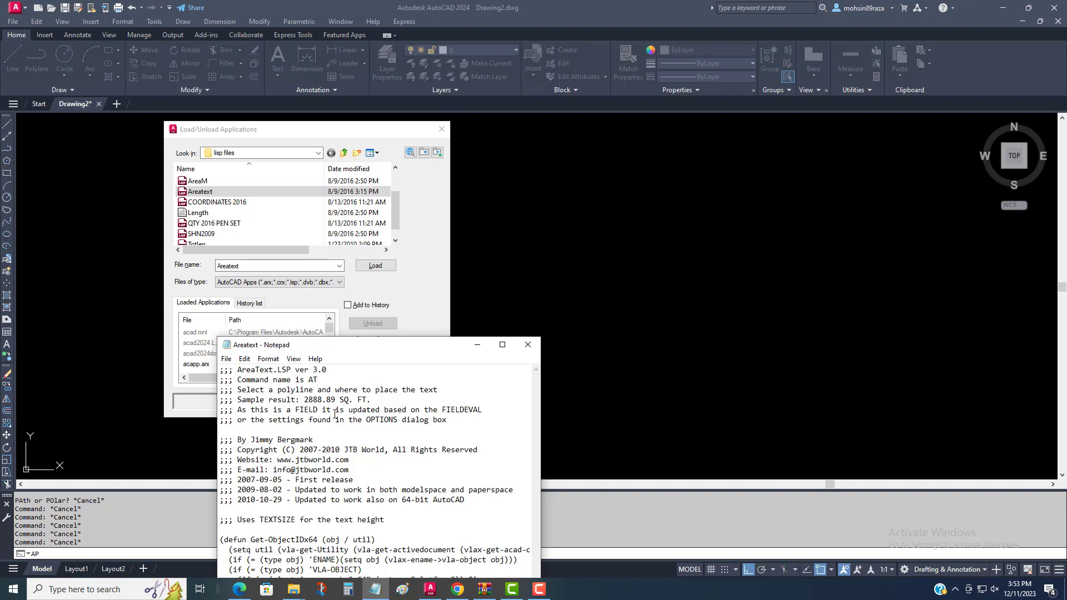
left_click_drag(273, 370, 236, 371)
left_click(531, 345)
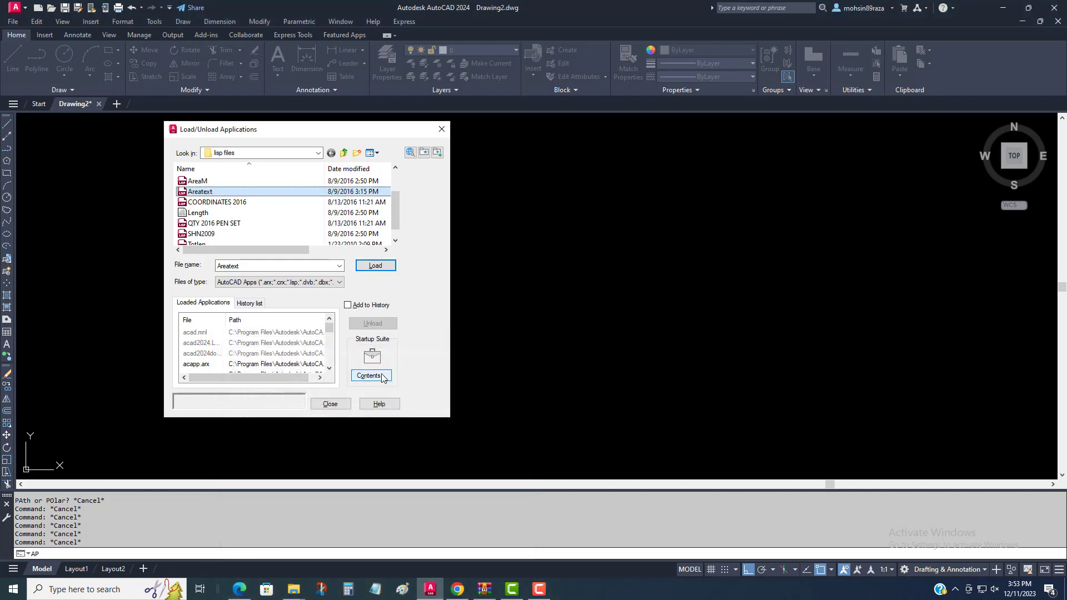
left_click(330, 404)
Try running AreaText at the command line, which is rejected as unknown
left_click(201, 554)
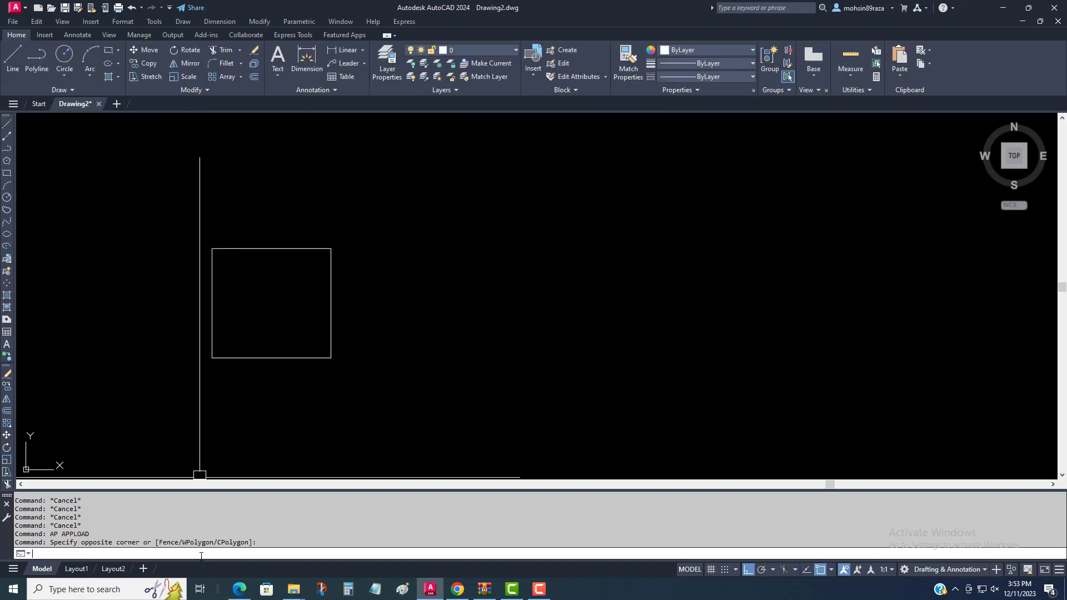
type("AreaText")
key("Return")
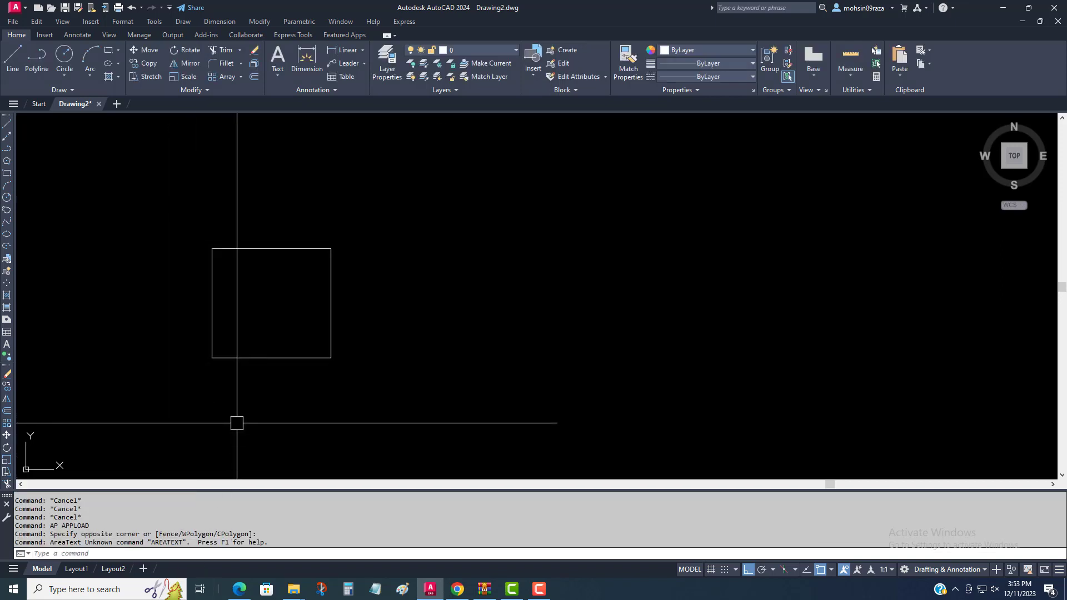
Crossing-select the square and erase it with E
left_click(261, 395)
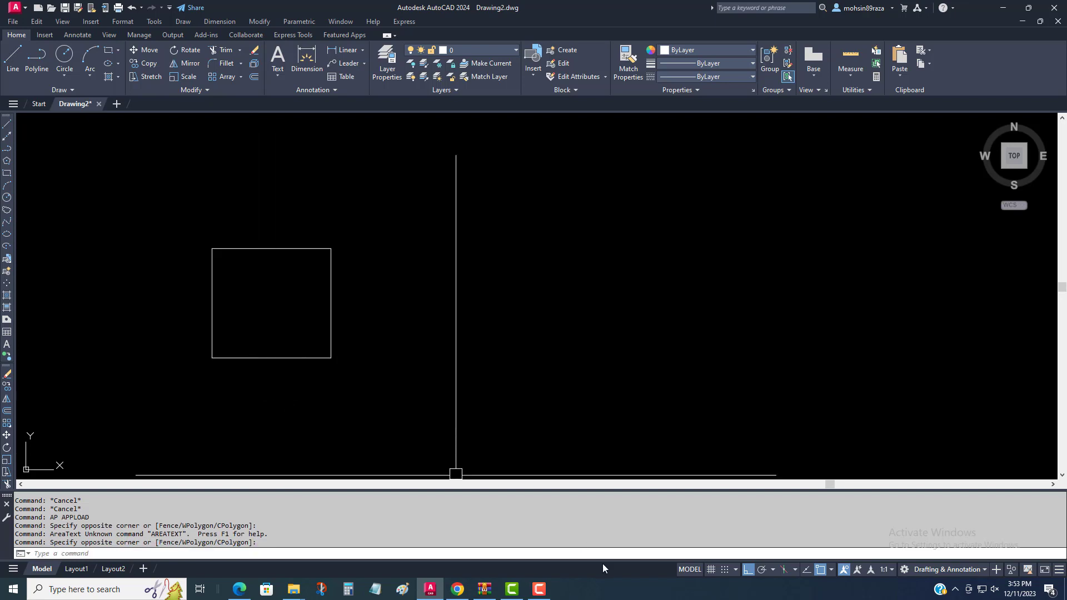
left_click(280, 393)
left_click(245, 333)
type("e")
key("Return")
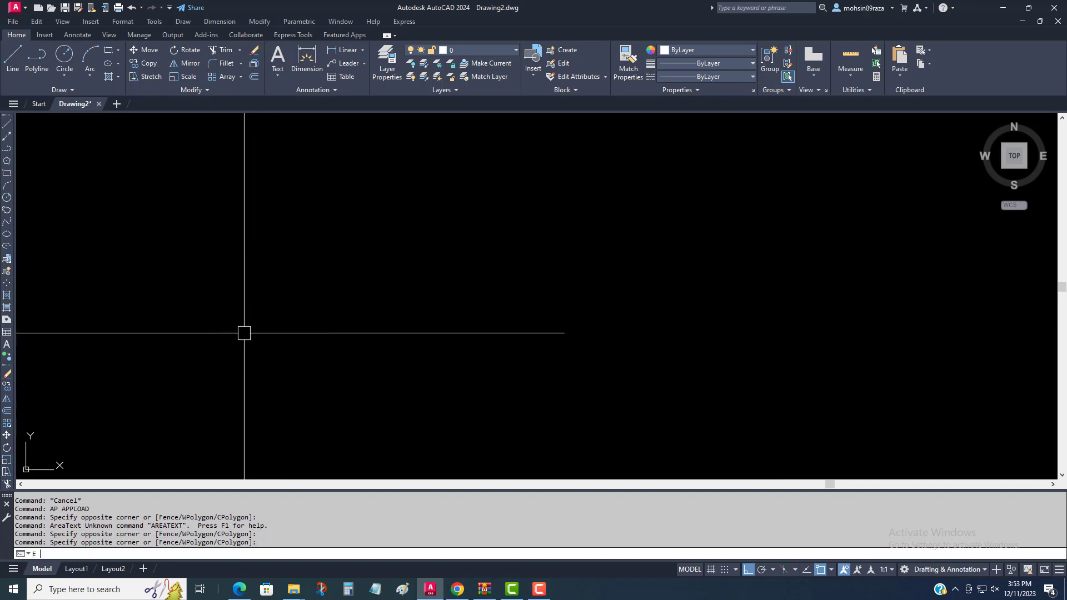
key("Escape")
key("Escape")
left_click(167, 211)
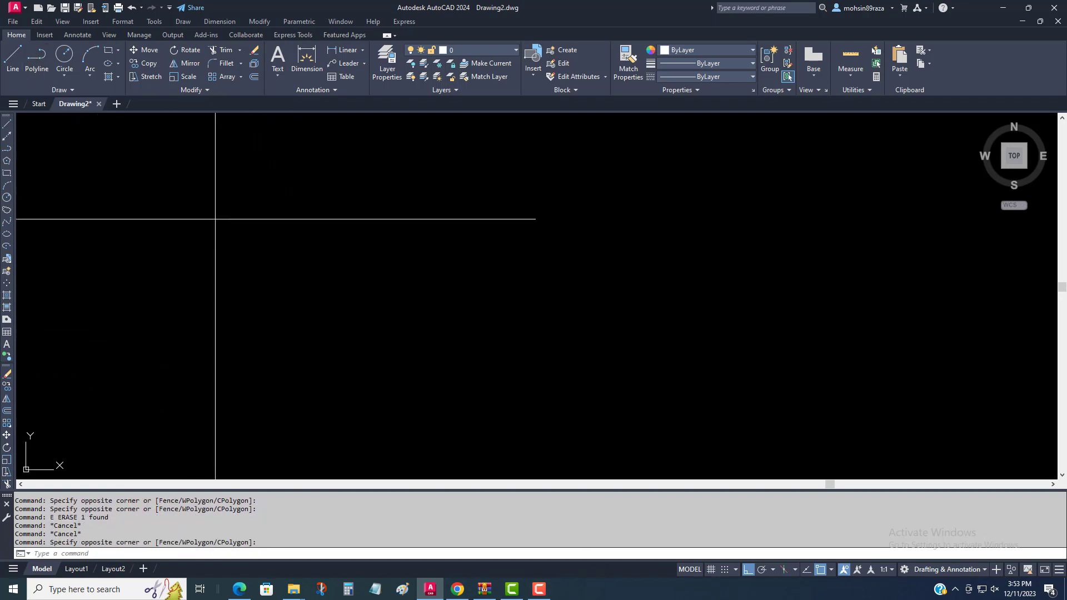
left_click(189, 239)
Reopen the application loader with AP and browse into the Lisp subfolder's routines
type("ap")
key("Return")
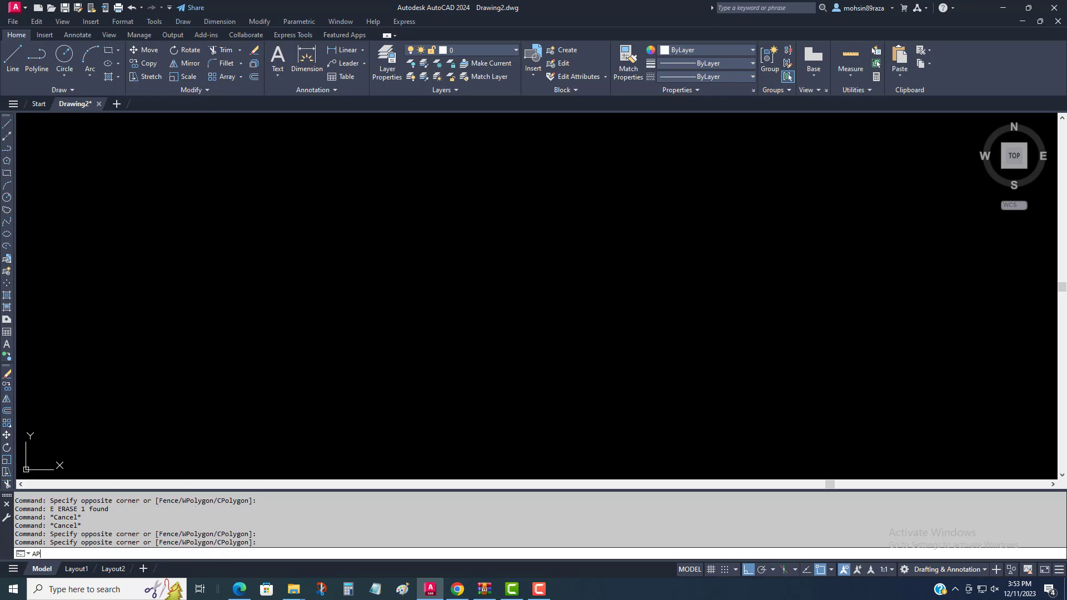
scroll(250, 233, "down", 2)
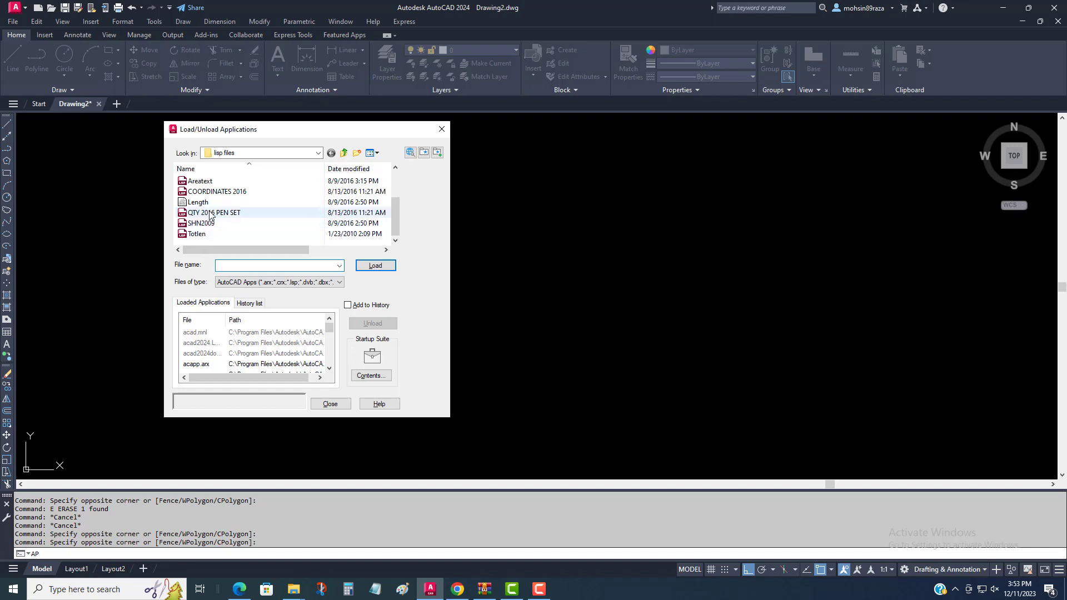
scroll(220, 209, "up", 1)
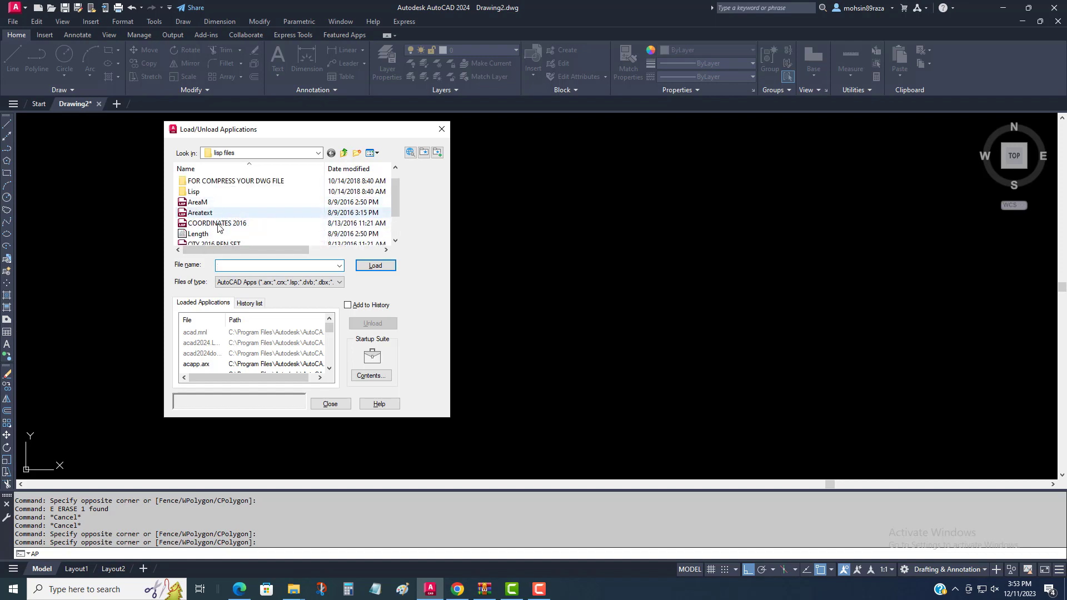
left_click(218, 224)
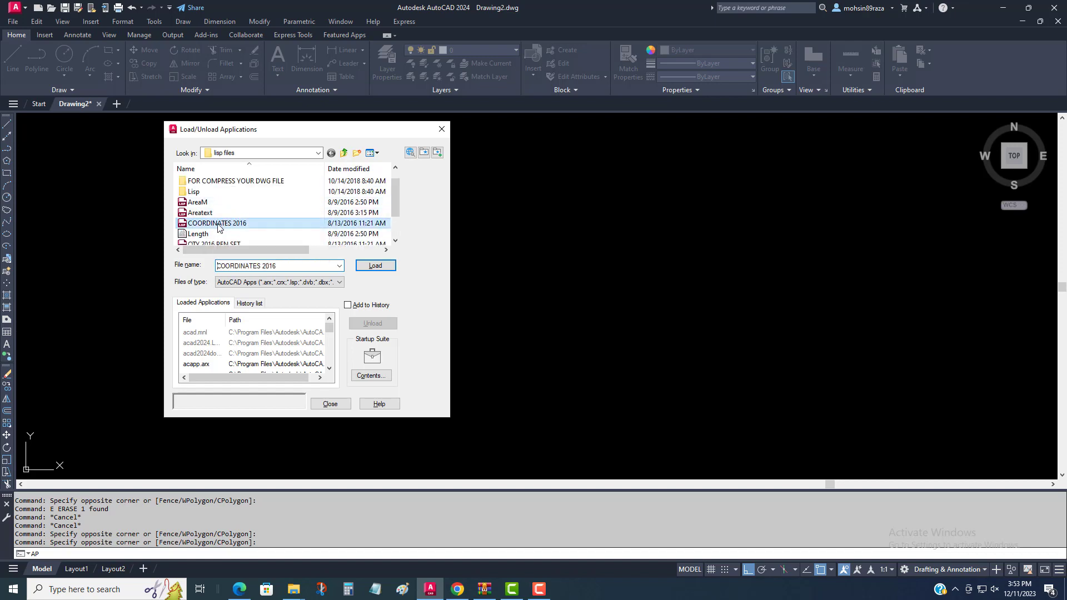
double_click(204, 192)
scroll(219, 217, "down", 1)
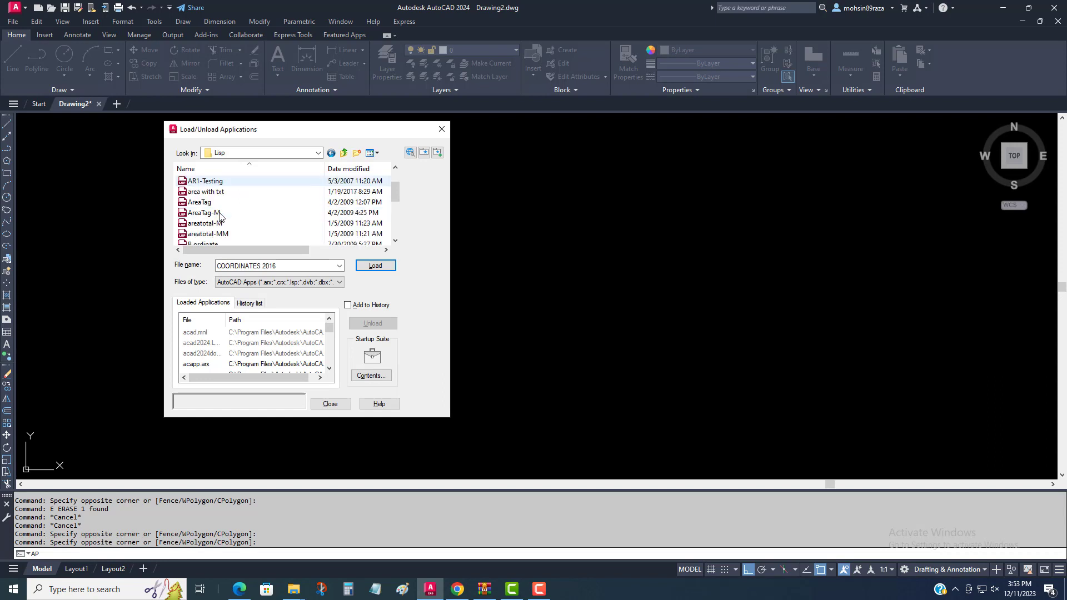
scroll(220, 217, "down", 2)
scroll(220, 219, "down", 2)
scroll(221, 222, "down", 2)
scroll(222, 228, "down", 1)
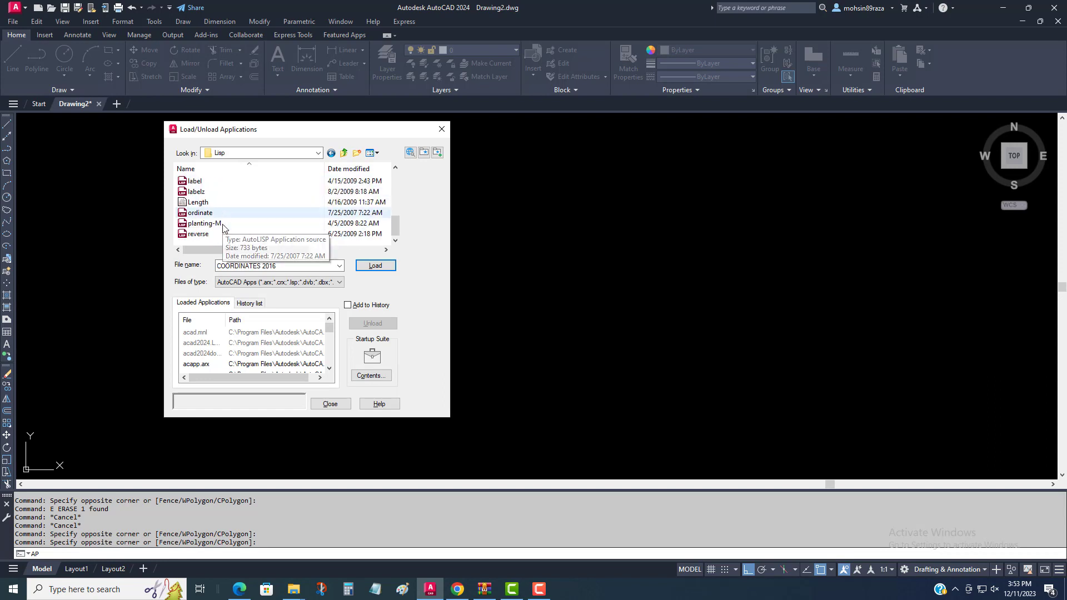